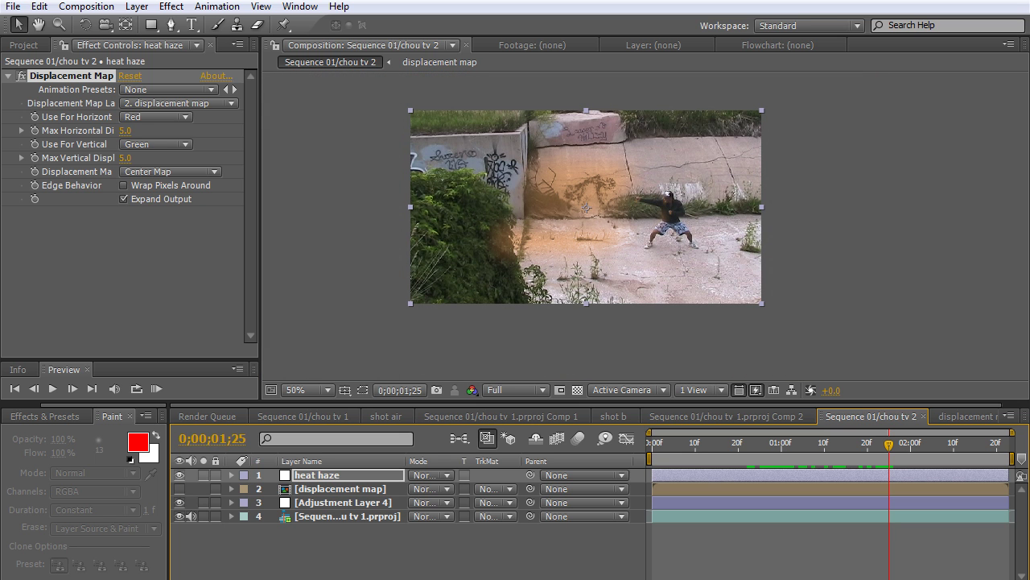
- Move the current time to 0;00;01;20 and add Fire_05.mov as the top layer of the composition
{"action": "key", "text": "period"}
{"action": "key", "text": "period"}
{"action": "left_click_drag", "start_coordinate": [889, 445], "coordinate": [867, 445]}
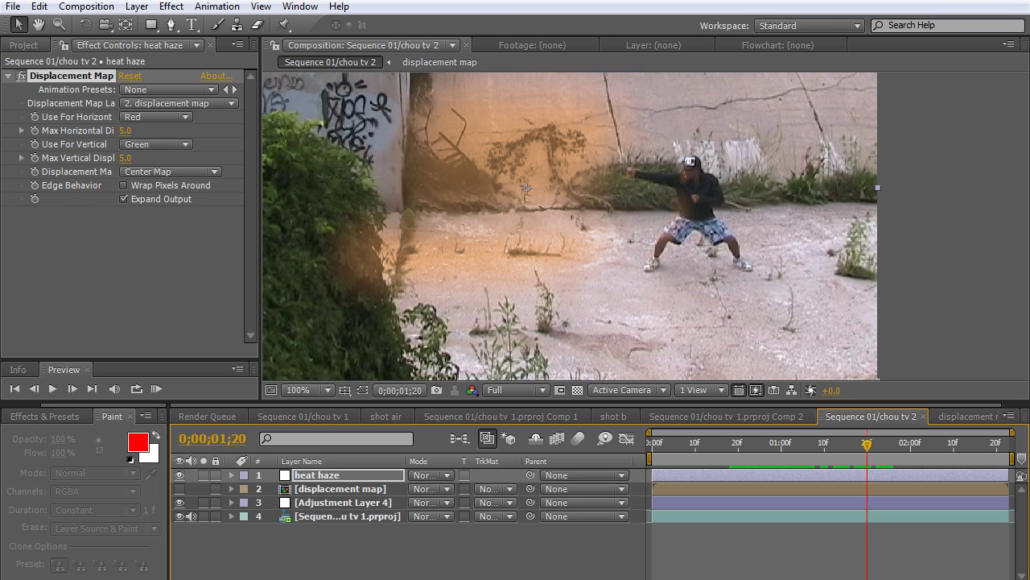
{"action": "left_click", "coordinate": [24, 45]}
{"action": "left_click_drag", "start_coordinate": [73, 294], "coordinate": [338, 471]}
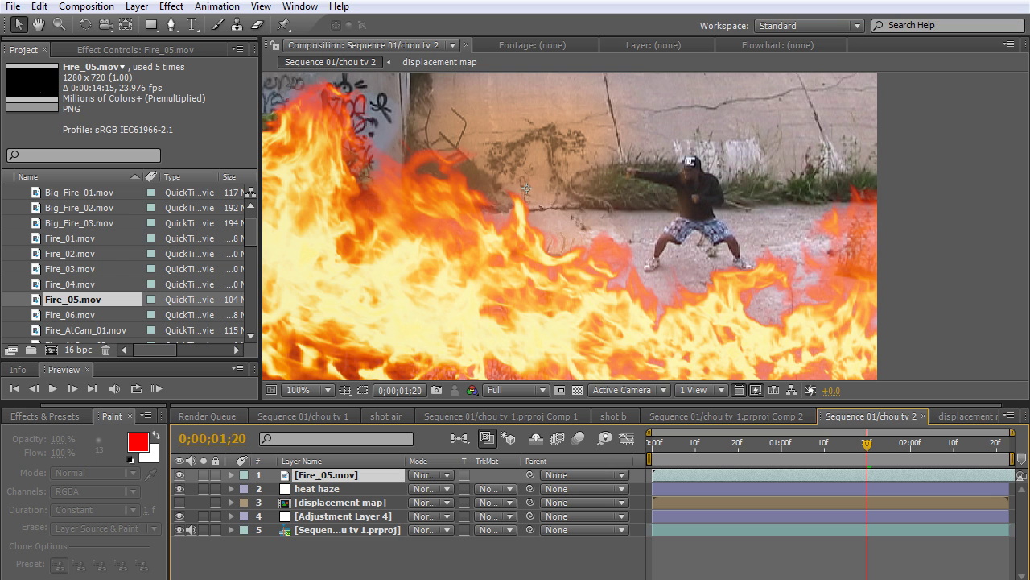
- Scale the Fire_05.mov layer down uniformly to 45%
{"action": "key", "text": "comma"}
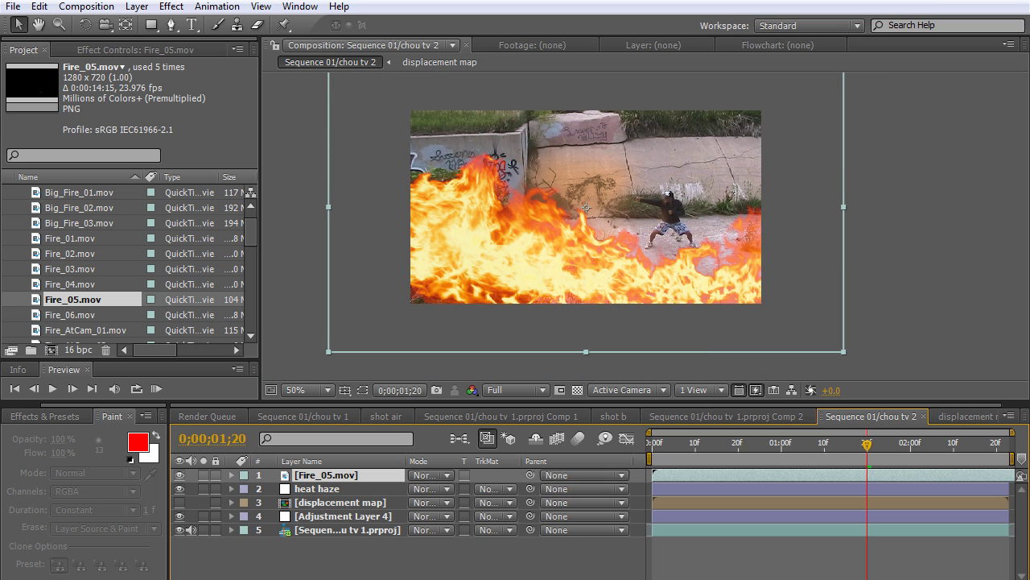
{"action": "key", "text": "s"}
{"action": "left_click_drag", "start_coordinate": [438, 488], "coordinate": [394, 489]}
{"action": "left_click_drag", "start_coordinate": [837, 474], "coordinate": [721, 475]}
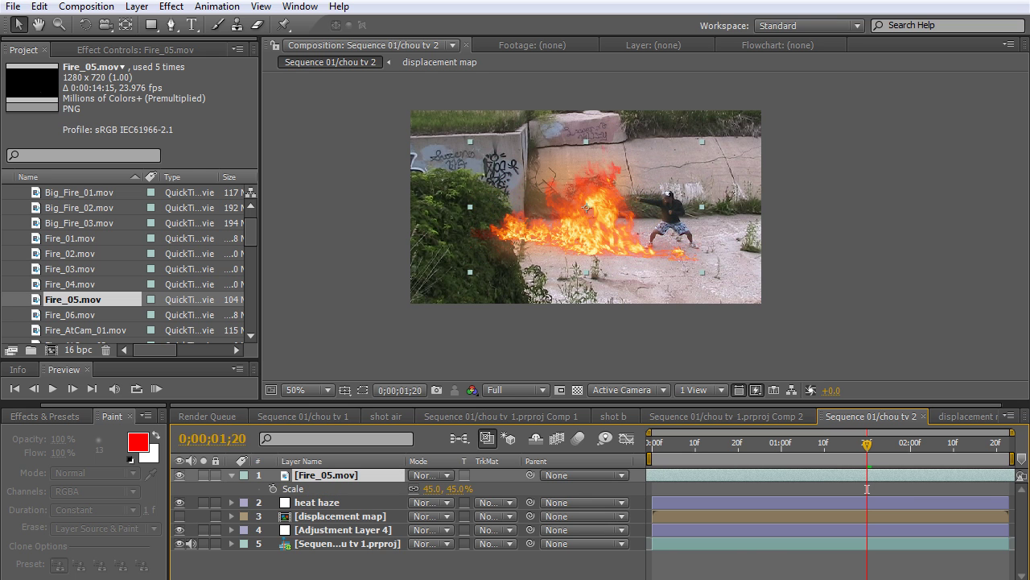
- Move the fire between the bush and the man's outstretched hand and squash its vertical scale to about 25.6%
{"action": "left_click_drag", "start_coordinate": [587, 208], "coordinate": [519, 152]}
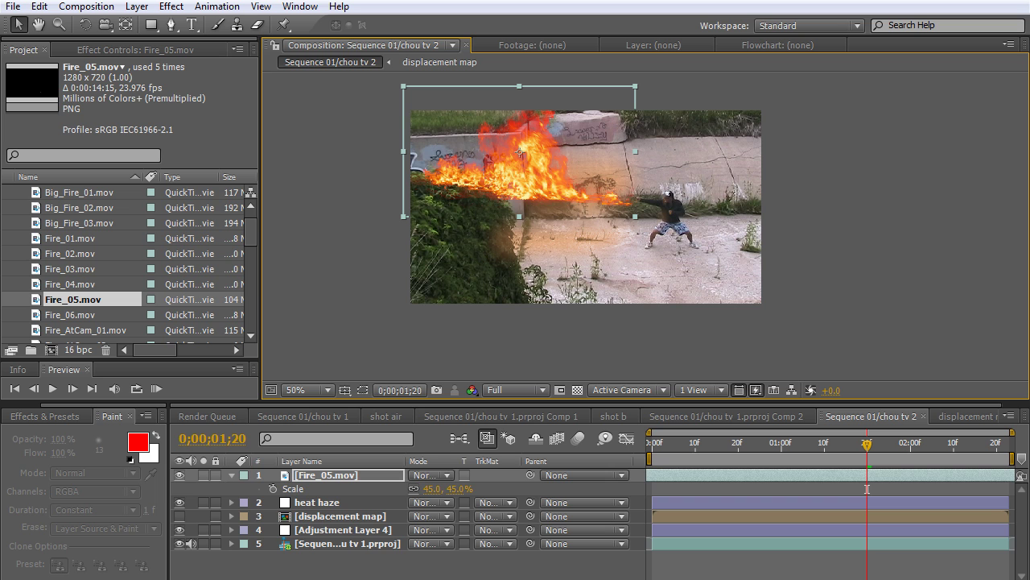
{"action": "left_click_drag", "start_coordinate": [519, 86], "coordinate": [519, 114]}
{"action": "left_click_drag", "start_coordinate": [519, 151], "coordinate": [519, 167]}
- Try rotating the fire layer slightly counterclockwise and lowering it toward the hand, and undo the rotation
{"action": "left_click", "coordinate": [85, 25]}
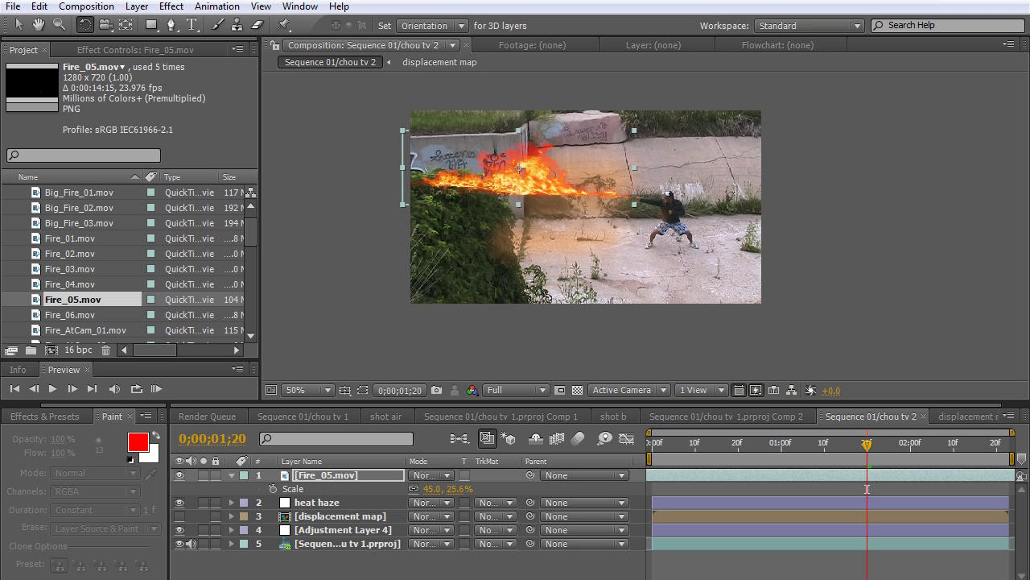
{"action": "left_click_drag", "start_coordinate": [579, 184], "coordinate": [579, 177]}
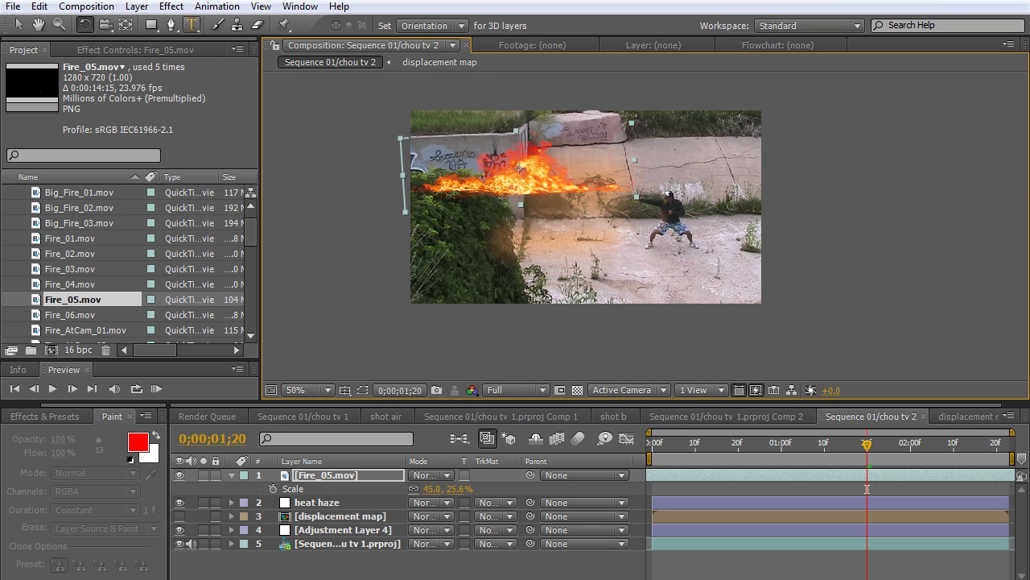
{"action": "left_click", "coordinate": [19, 25]}
{"action": "left_click_drag", "start_coordinate": [498, 151], "coordinate": [521, 178]}
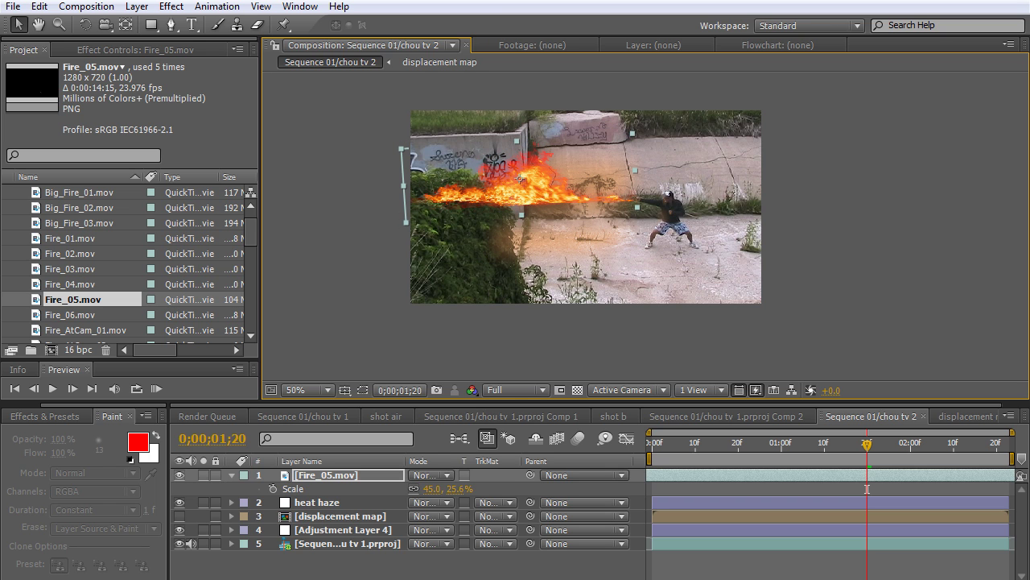
{"action": "key", "text": "w"}
{"action": "key", "text": "ctrl+z"}
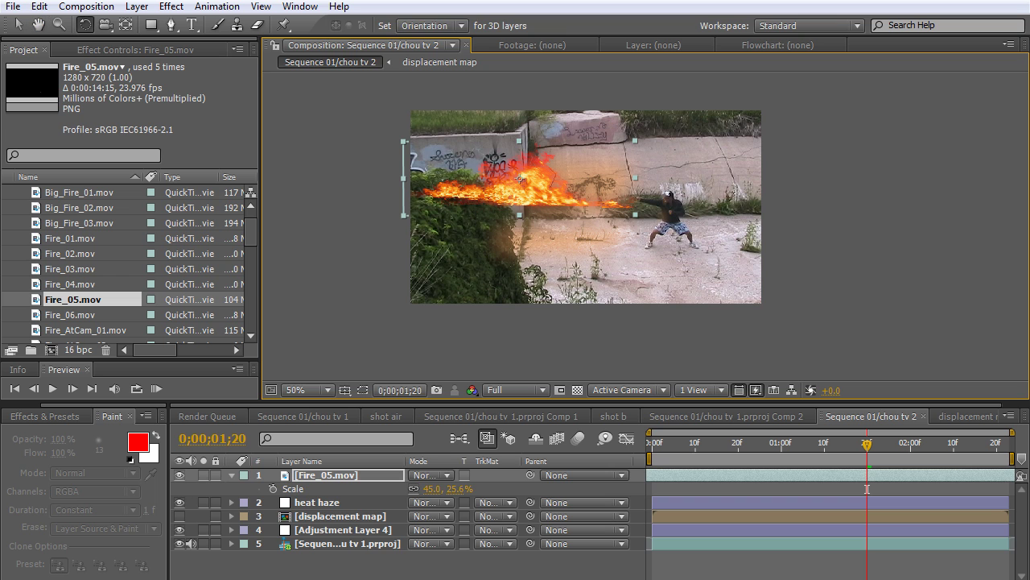
- Align the fire layer with the man's hand and place a vertically flipped duplicate directly beneath it
{"action": "key", "text": "v"}
{"action": "left_click_drag", "start_coordinate": [522, 177], "coordinate": [519, 171]}
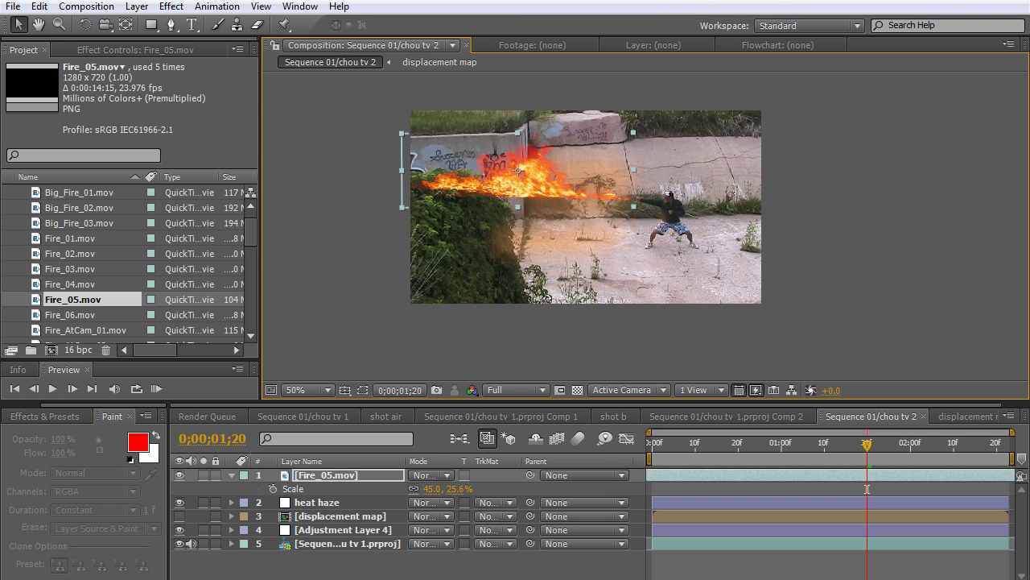
{"action": "key", "text": "ctrl+d"}
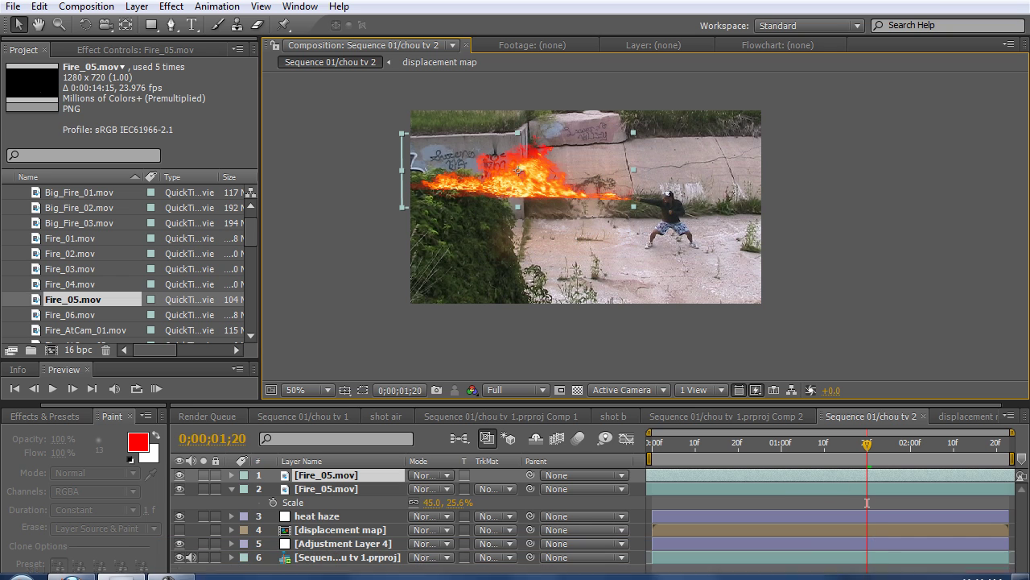
{"action": "left_click_drag", "start_coordinate": [518, 133], "coordinate": [517, 206]}
{"action": "left_click_drag", "start_coordinate": [519, 171], "coordinate": [519, 231]}
- Rotate the flipped fire copy slightly clockwise and nudge it up and left so both flames merge into one stream from the hand
{"action": "key", "text": "w"}
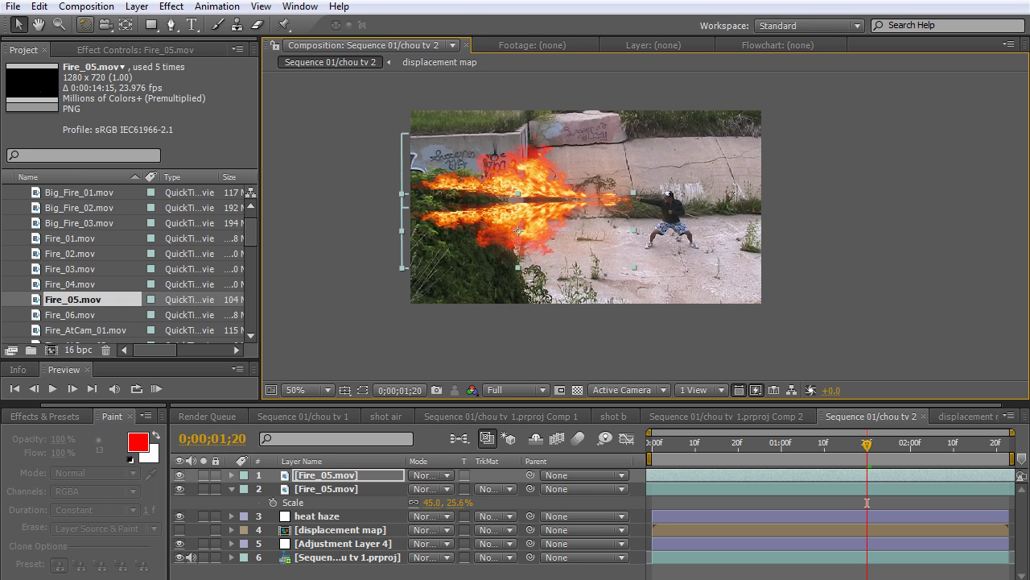
{"action": "mouse_move", "coordinate": [634, 192]}
{"action": "left_mouse_down"}
{"action": "mouse_move", "coordinate": [639, 215]}
{"action": "mouse_move", "coordinate": [636, 204]}
{"action": "left_mouse_up"}
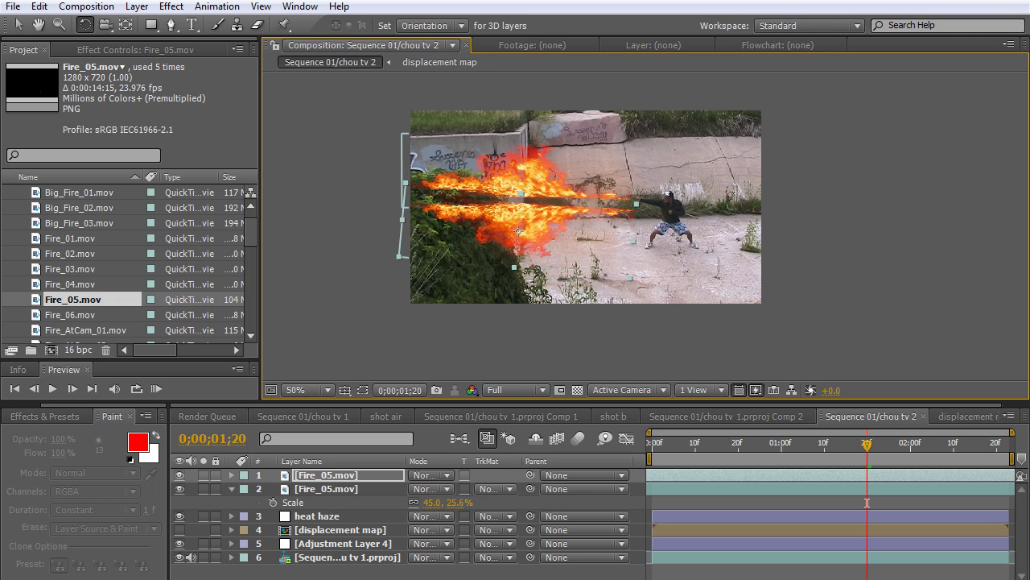
{"action": "key", "text": "v"}
{"action": "key", "text": "Up"}
{"action": "key", "text": "Up"}
{"action": "key", "text": "Up"}
{"action": "key", "text": "Up"}
{"action": "key", "text": "Up"}
{"action": "key", "text": "Up"}
{"action": "key", "text": "Up"}
{"action": "key", "text": "Up"}
{"action": "key", "text": "Up"}
{"action": "key", "text": "Up"}
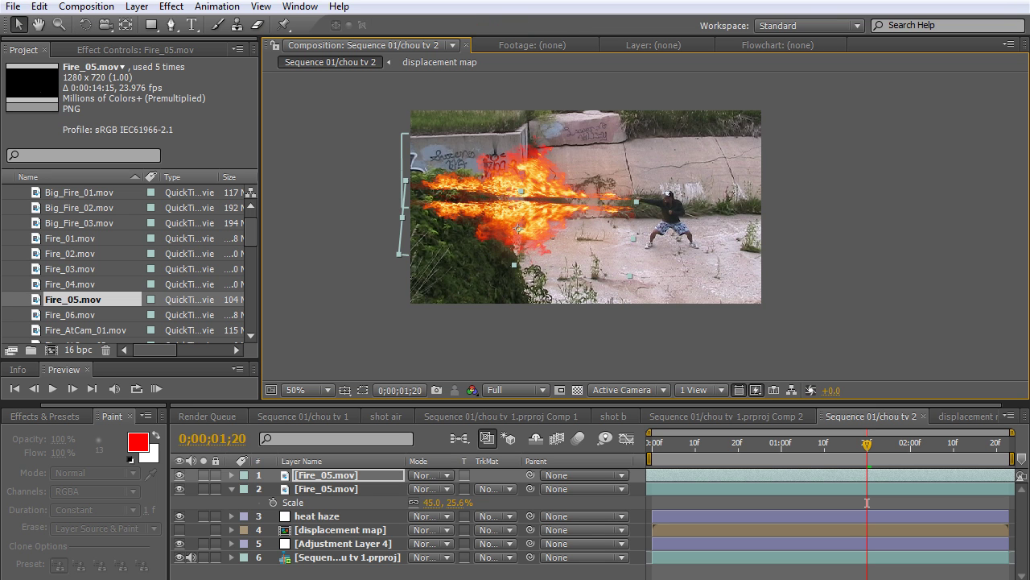
{"action": "key", "text": "shift+Up"}
{"action": "key", "text": "shift+Left"}
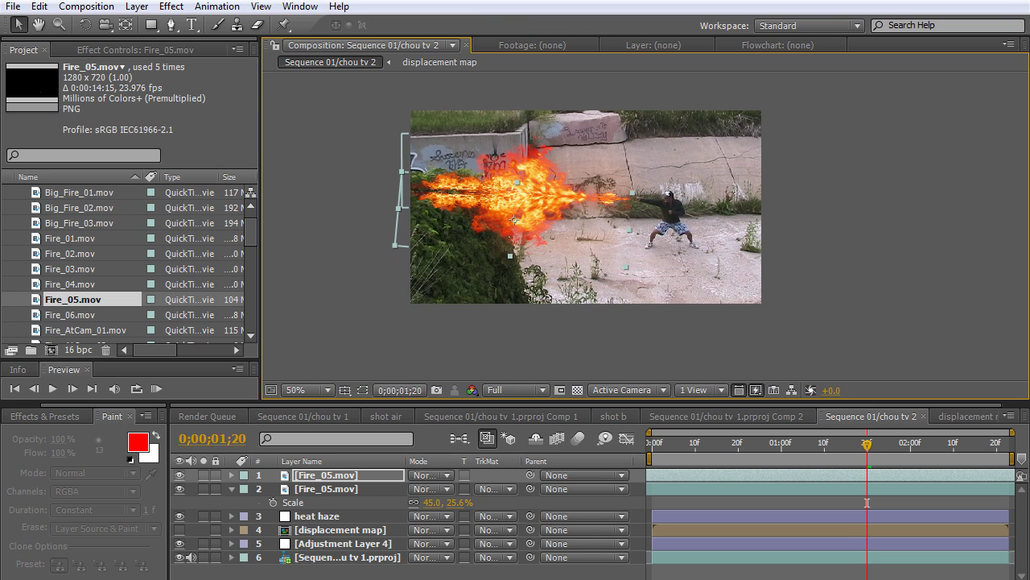
{"action": "key", "text": "slash"}
{"action": "key", "text": "Left"}
{"action": "key", "text": "Up"}
{"action": "key", "text": "Left"}
{"action": "key", "text": "Right"}
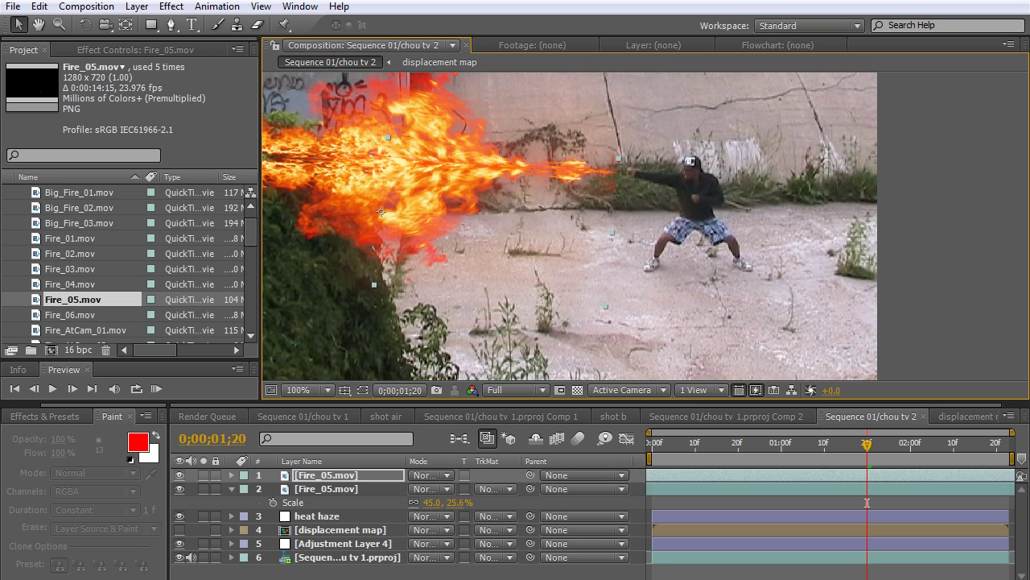
- Set the blending mode of both Fire_05.mov layers to Add
{"action": "left_click", "coordinate": [429, 475]}
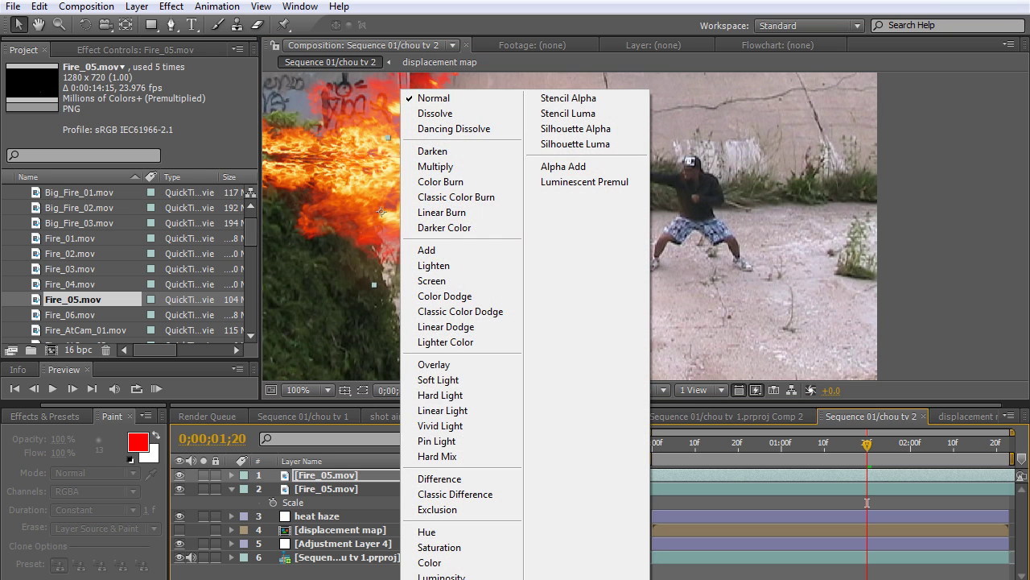
{"action": "left_click", "coordinate": [463, 251]}
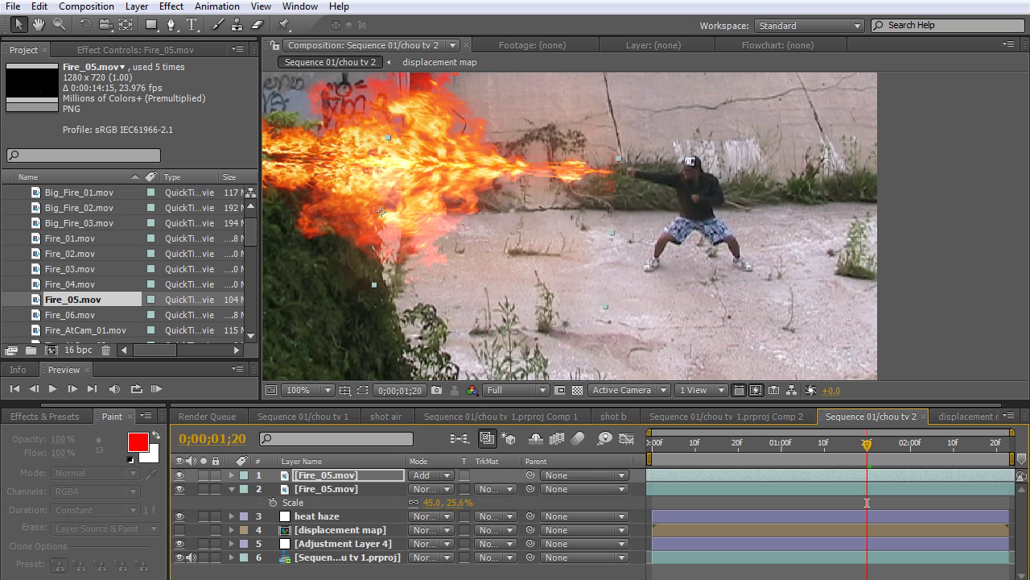
{"action": "left_click", "coordinate": [429, 475]}
{"action": "left_click", "coordinate": [462, 250]}
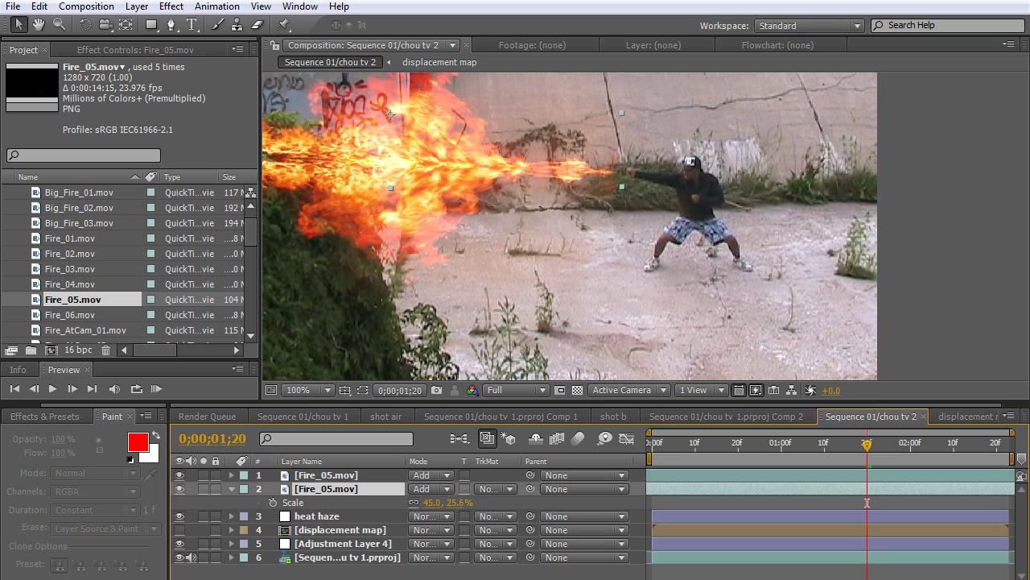
- Review the project's color depth and working space settings, and preview the composition with the fire
{"action": "left_click", "coordinate": [78, 349]}
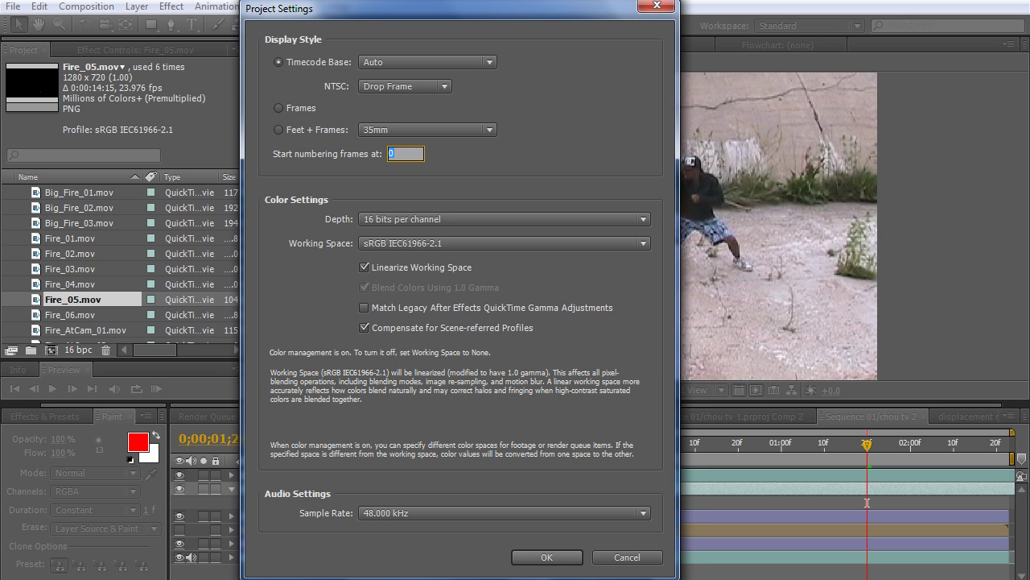
{"action": "key", "text": "Return"}
{"action": "key", "text": "KP_0"}
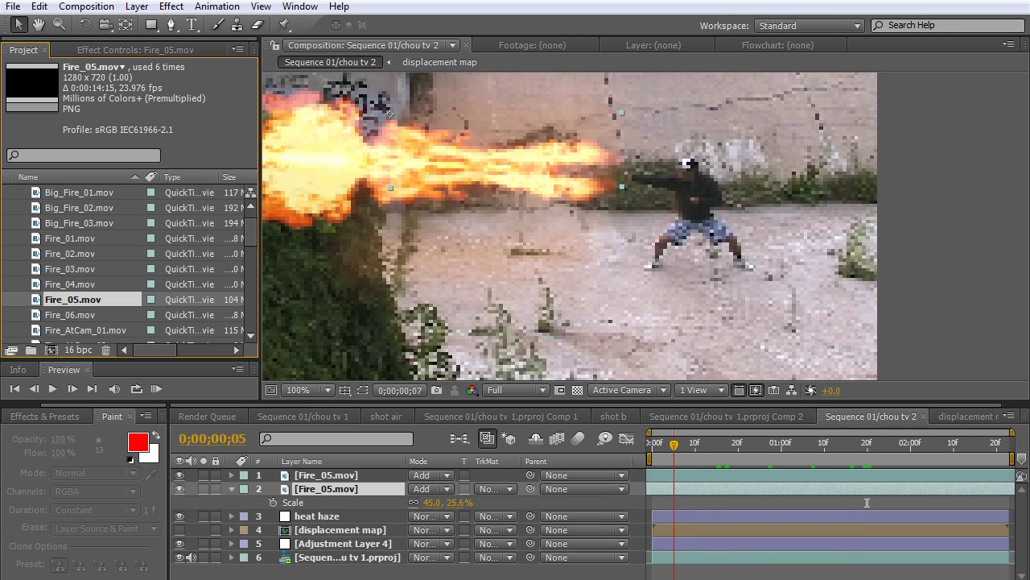
- At 0;00;00;10, nudge the upper fire layer down and slightly left to close the gap between the two flames
{"action": "left_click", "coordinate": [668, 502]}
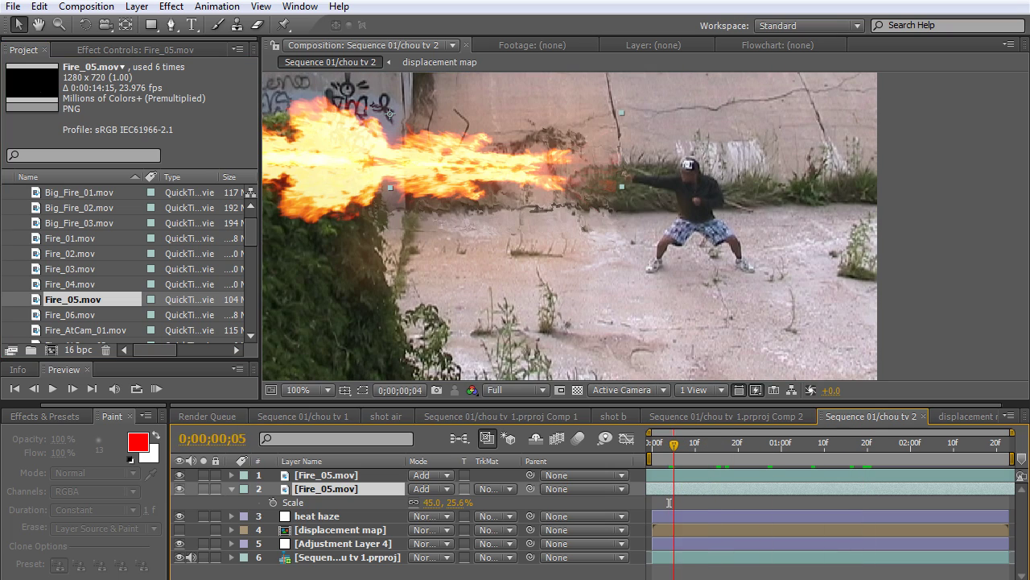
{"action": "left_click_drag", "start_coordinate": [668, 503], "coordinate": [694, 503]}
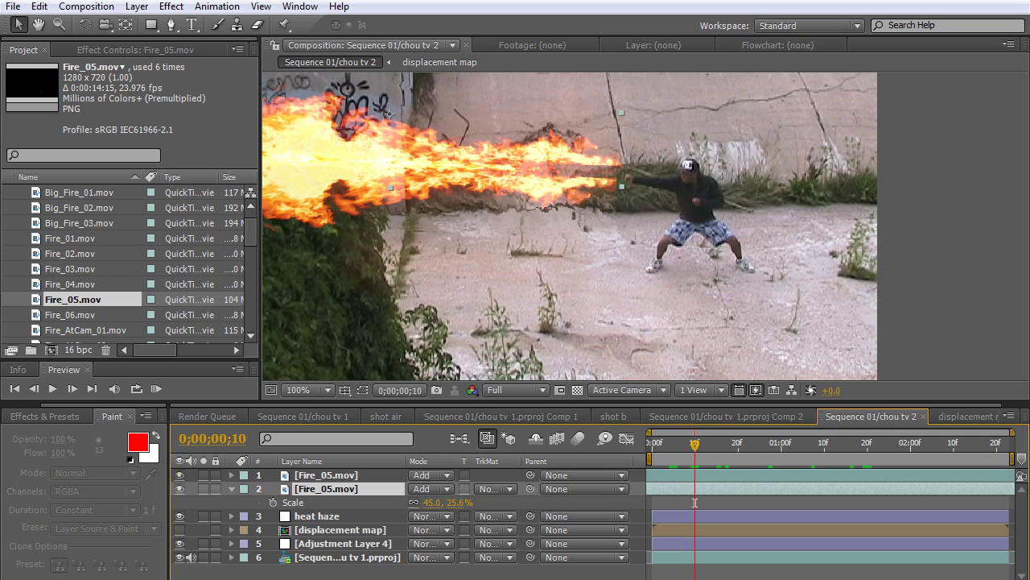
{"action": "key", "text": "Down"}
{"action": "key", "text": "Down"}
{"action": "key", "text": "Down"}
{"action": "key", "text": "Down"}
{"action": "key", "text": "Down"}
{"action": "key", "text": "Down"}
{"action": "key", "text": "Down"}
{"action": "key", "text": "Down"}
{"action": "key", "text": "Down"}
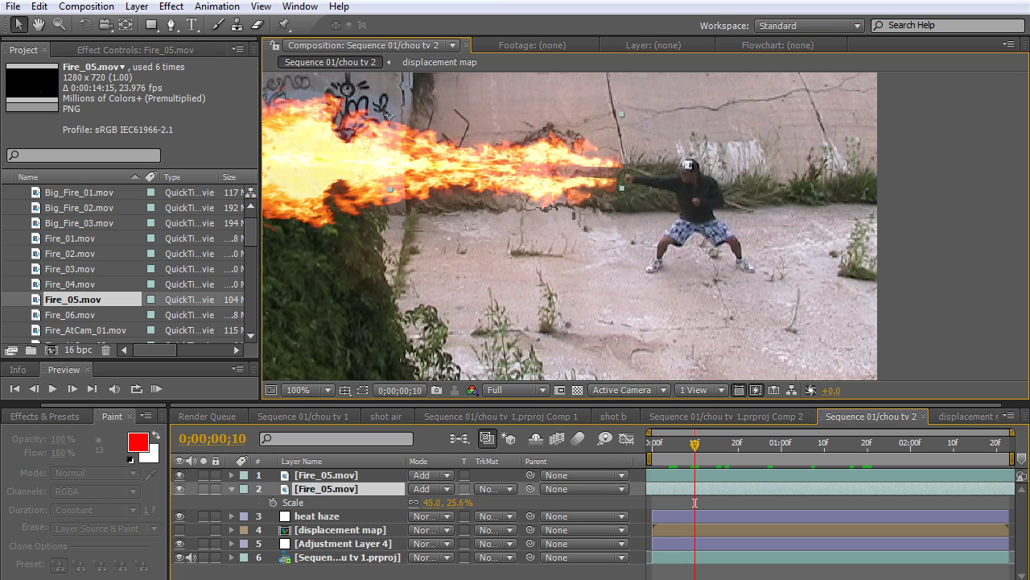
{"action": "key", "text": "Left"}
{"action": "key", "text": "Left"}
{"action": "key", "text": "Left"}
{"action": "key", "text": "Down"}
{"action": "key", "text": "Down"}
{"action": "key", "text": "Down"}
{"action": "key", "text": "Down"}
{"action": "key", "text": "Down"}
{"action": "key", "text": "Down"}
{"action": "key", "text": "Left"}
{"action": "key", "text": "Left"}
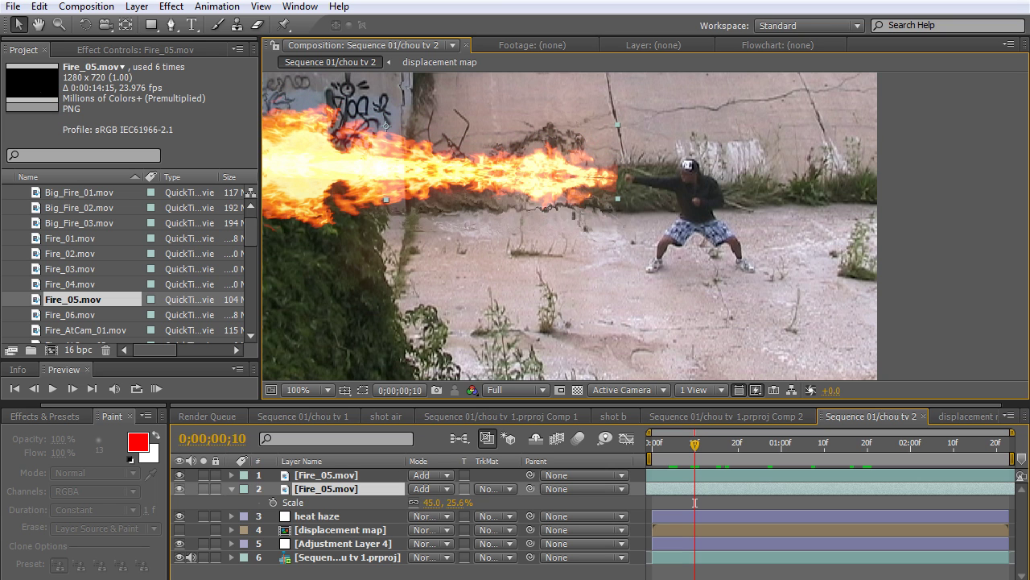
- Pre-compose the two Fire_05.mov layers into a new composition named "fire", moving all attributes into it
{"action": "key", "text": "Return"}
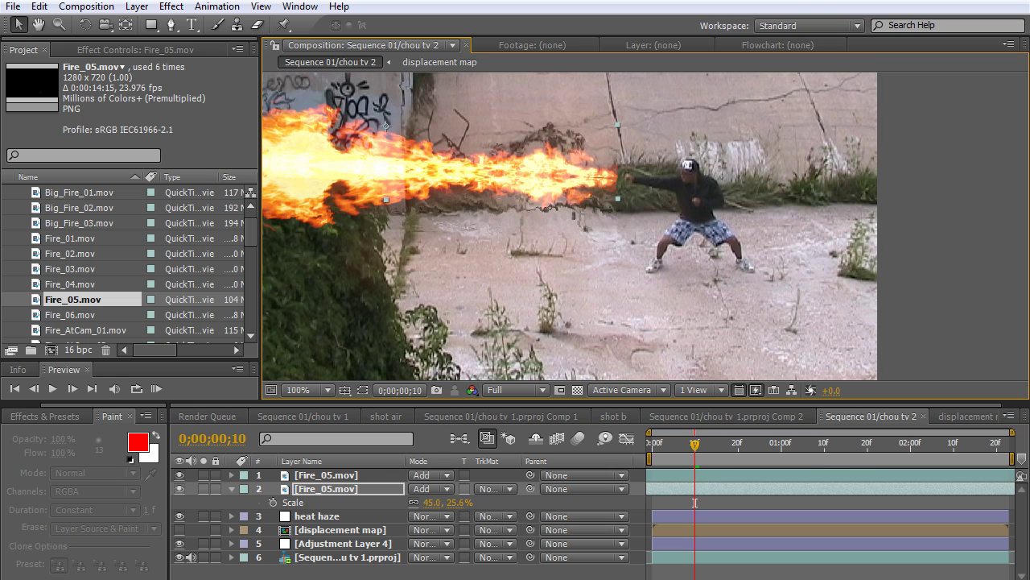
{"action": "key", "text": "s"}
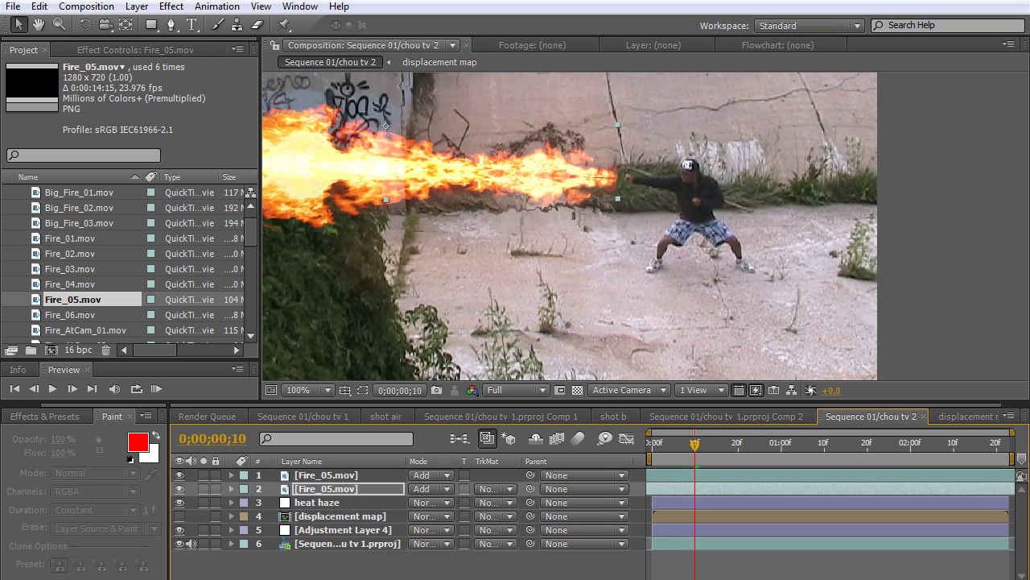
{"action": "left_click", "coordinate": [327, 475], "text": "shift"}
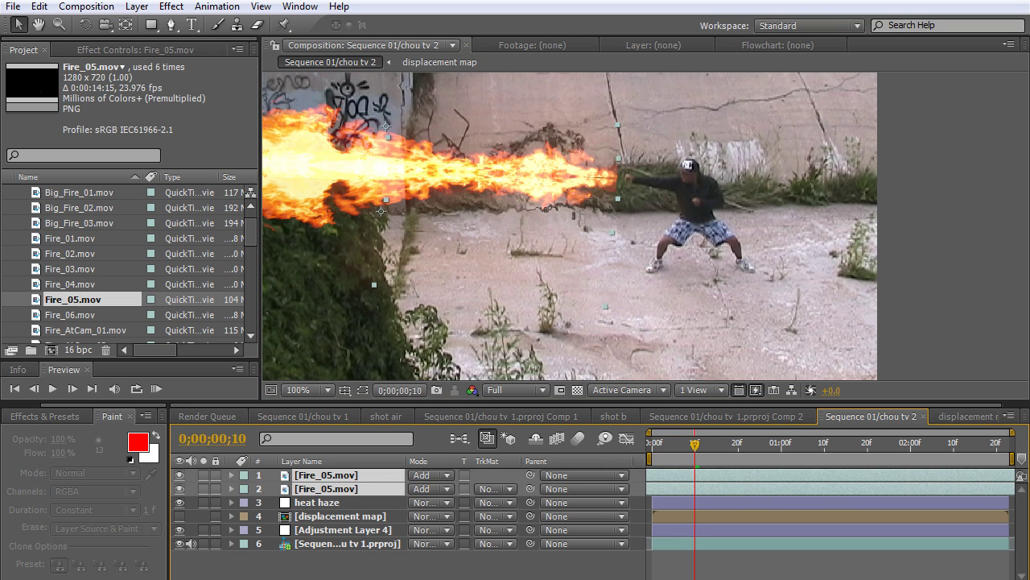
{"action": "left_click", "coordinate": [136, 7]}
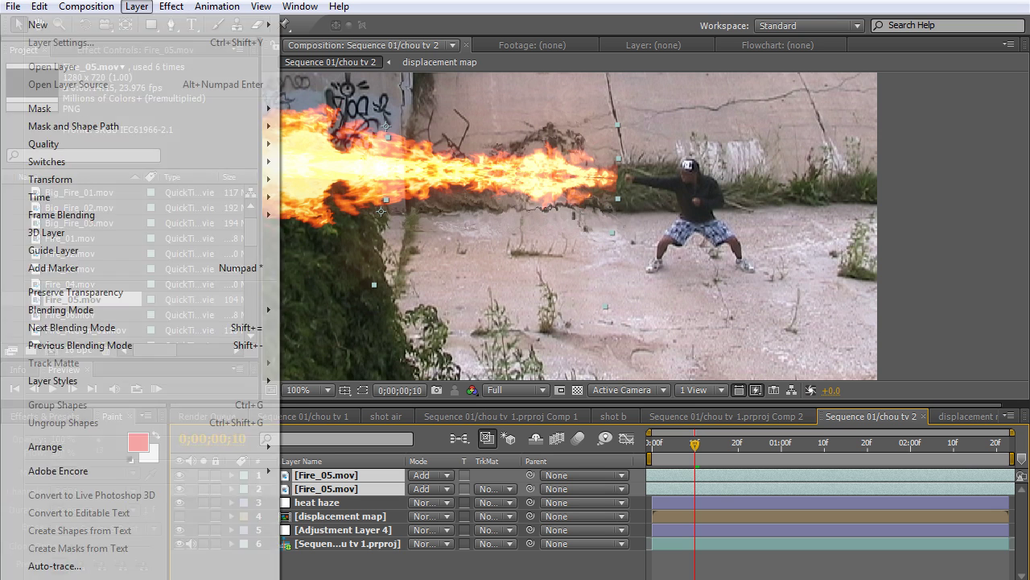
{"action": "key", "text": "ctrl+shift+c"}
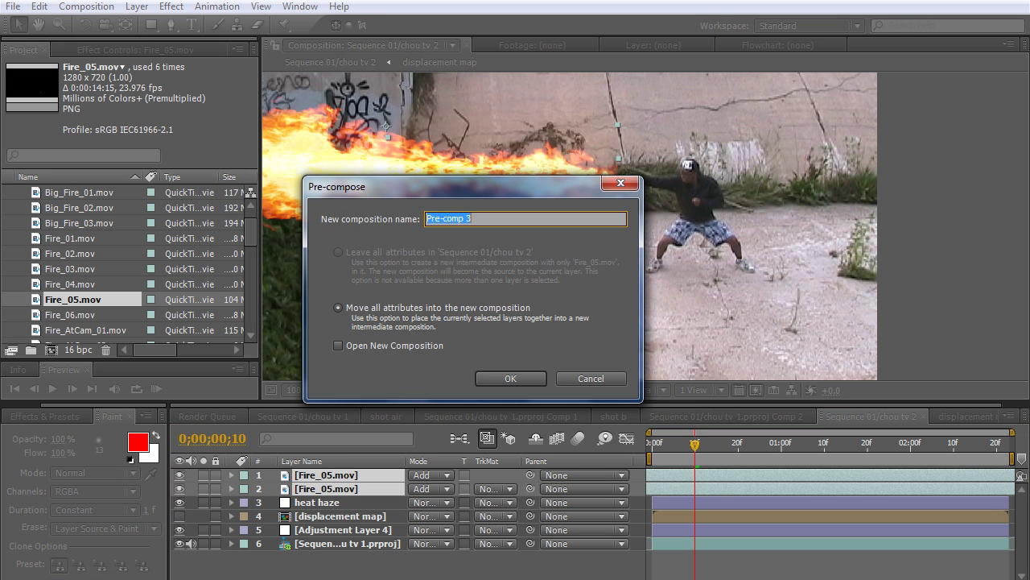
{"action": "type", "text": "fire"}
{"action": "left_click", "coordinate": [511, 379]}
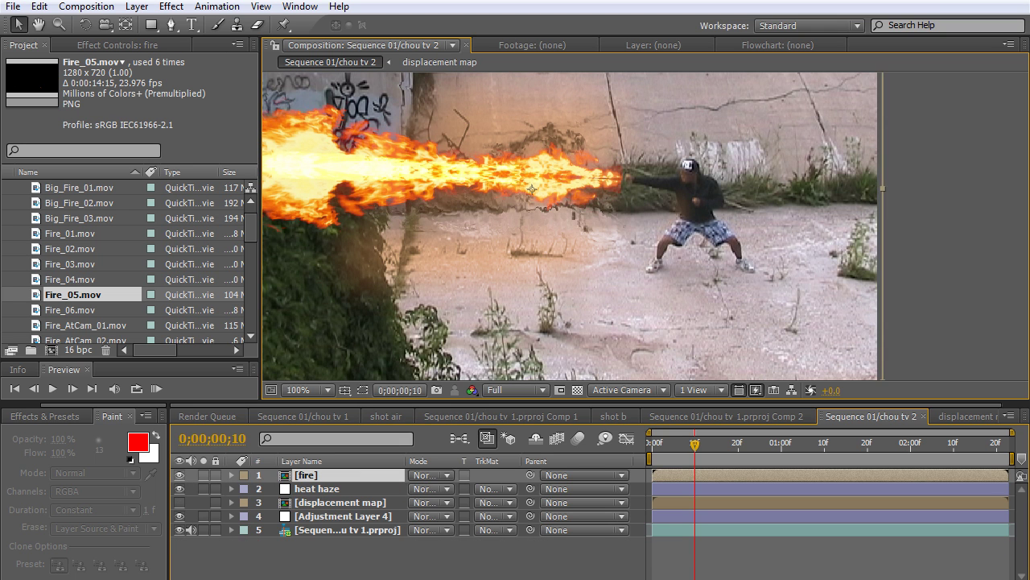
- Try the Add blending mode on the fire pre-composition layer and settle on Screen
{"action": "left_click", "coordinate": [431, 474]}
{"action": "left_click", "coordinate": [427, 250]}
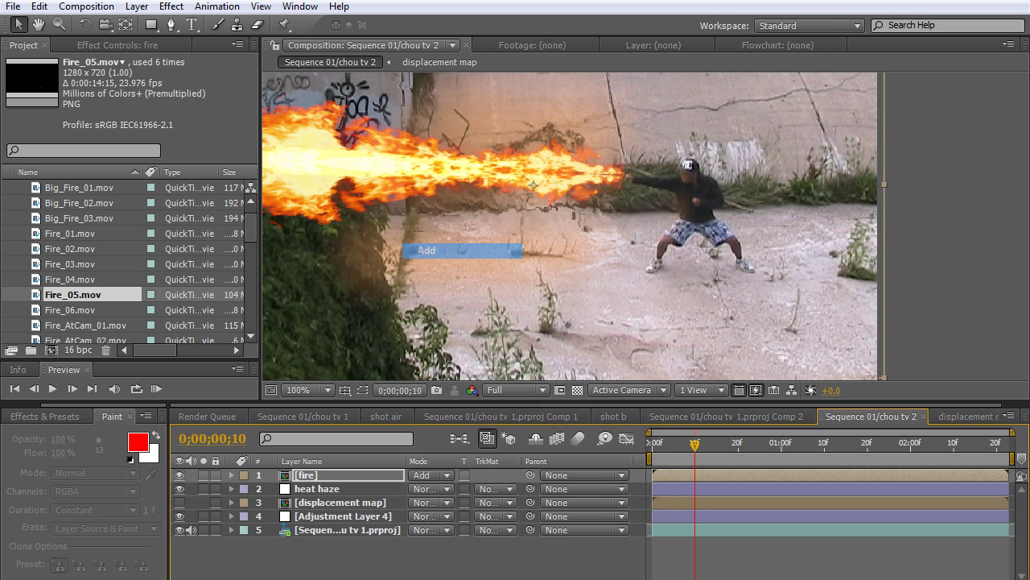
{"action": "left_click", "coordinate": [431, 475]}
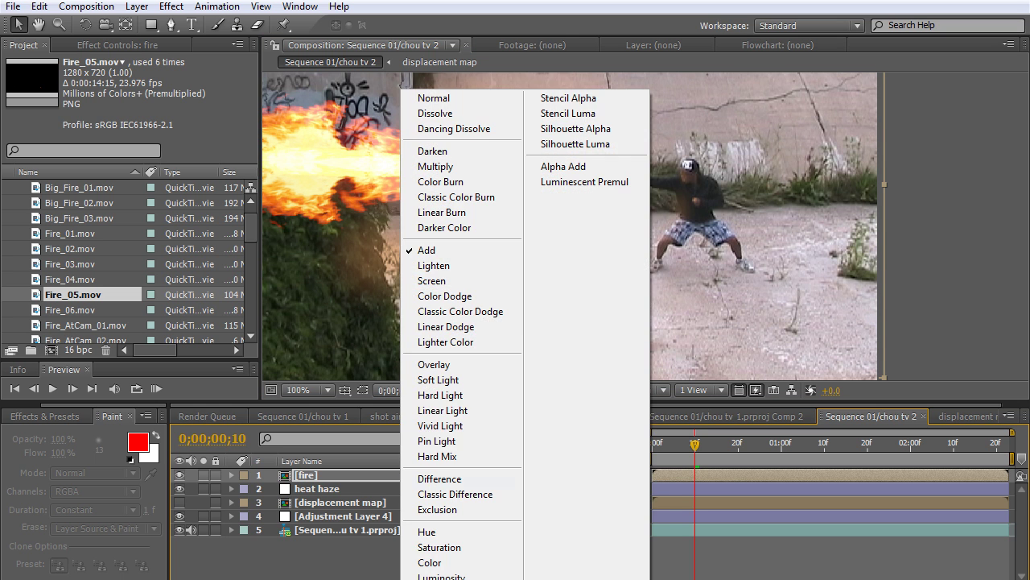
{"action": "left_click", "coordinate": [427, 281]}
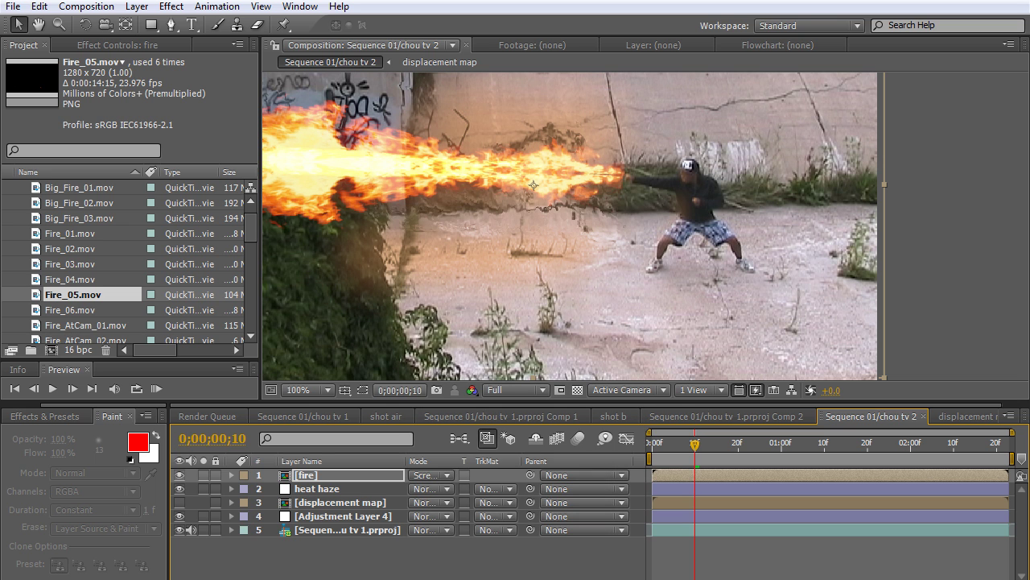
- Open the fire pre-composition, set both Fire_05.mov layers to Normal blending mode, and return to Sequence 01/chou tv 2
{"action": "double_click", "coordinate": [533, 185]}
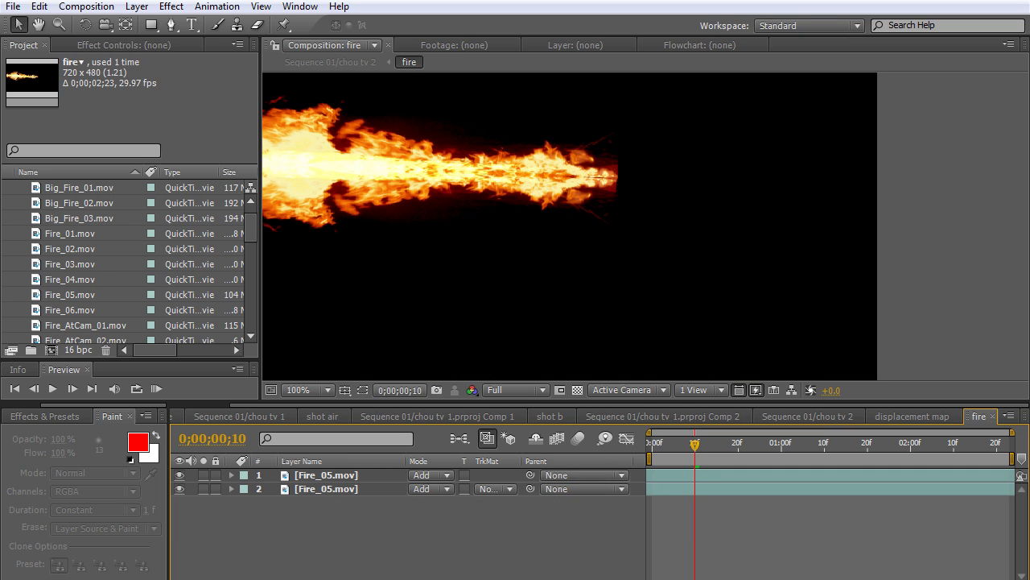
{"action": "left_click", "coordinate": [431, 488]}
{"action": "left_click", "coordinate": [426, 95]}
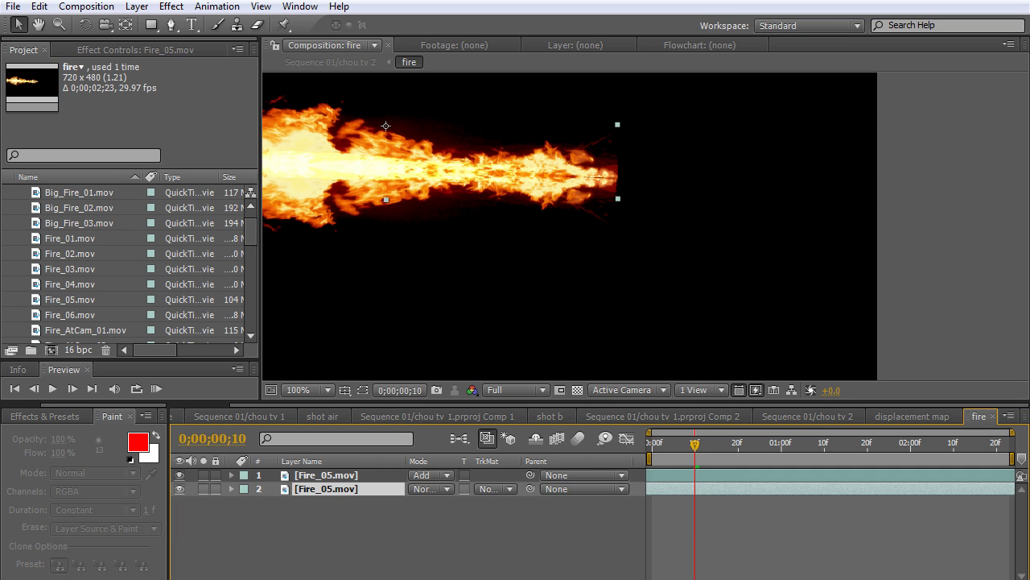
{"action": "left_click", "coordinate": [431, 489]}
{"action": "left_click", "coordinate": [434, 98]}
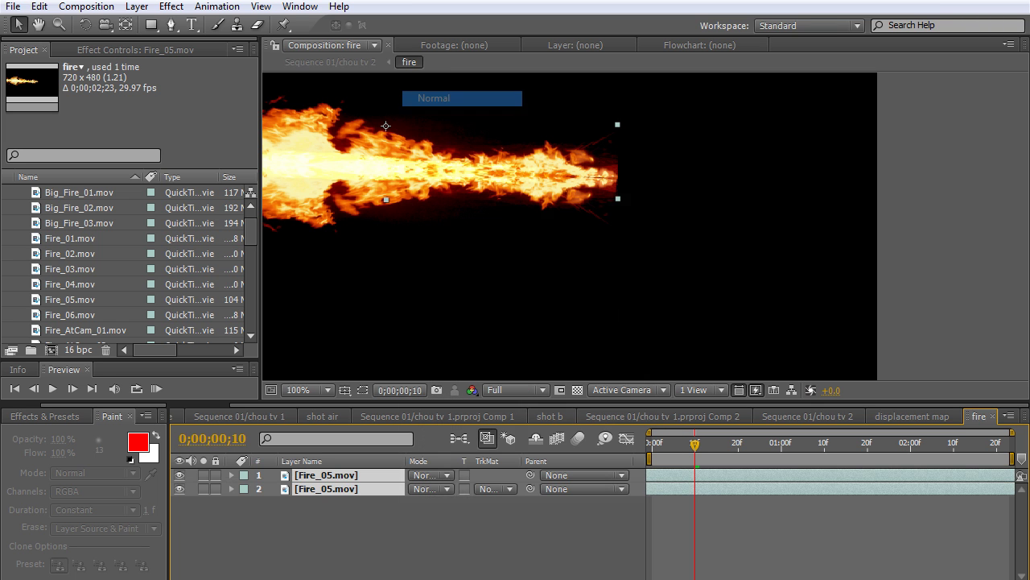
{"action": "left_click", "coordinate": [912, 416]}
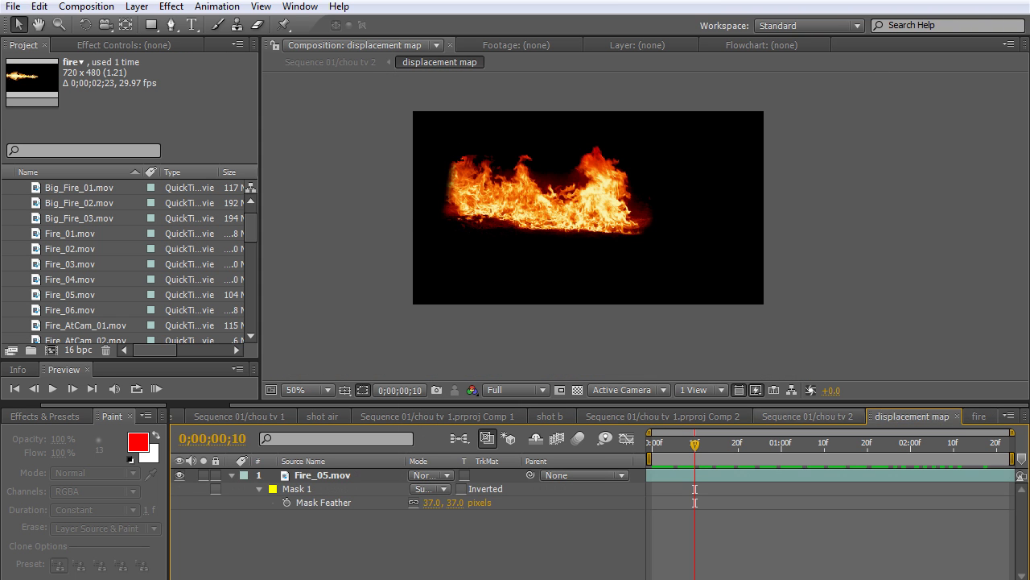
{"action": "left_click", "coordinate": [807, 416]}
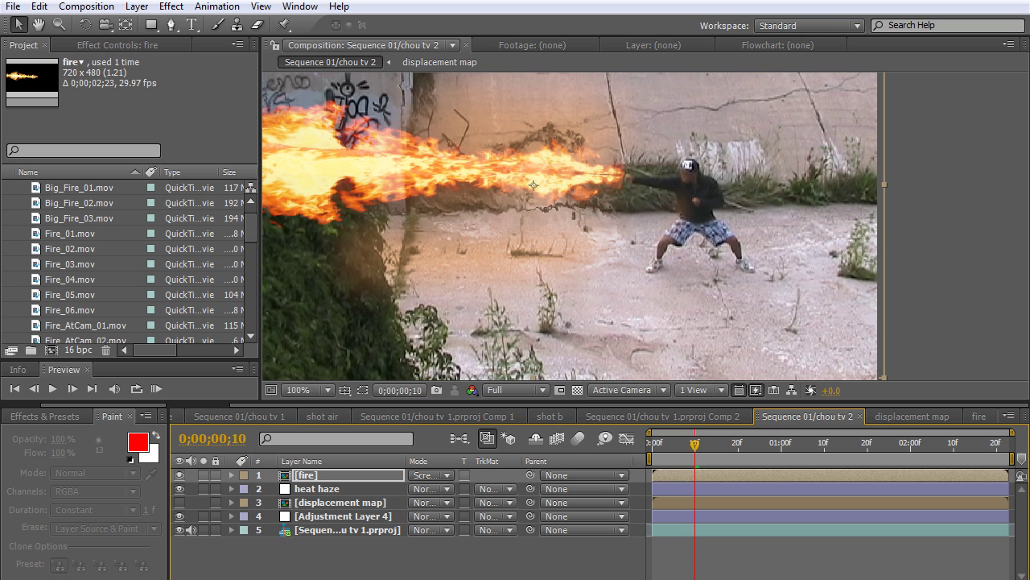
- Set the fire pre-composition layer's blending mode to Add and nudge it slightly right and up towards the man's hand
{"action": "left_click", "coordinate": [431, 475]}
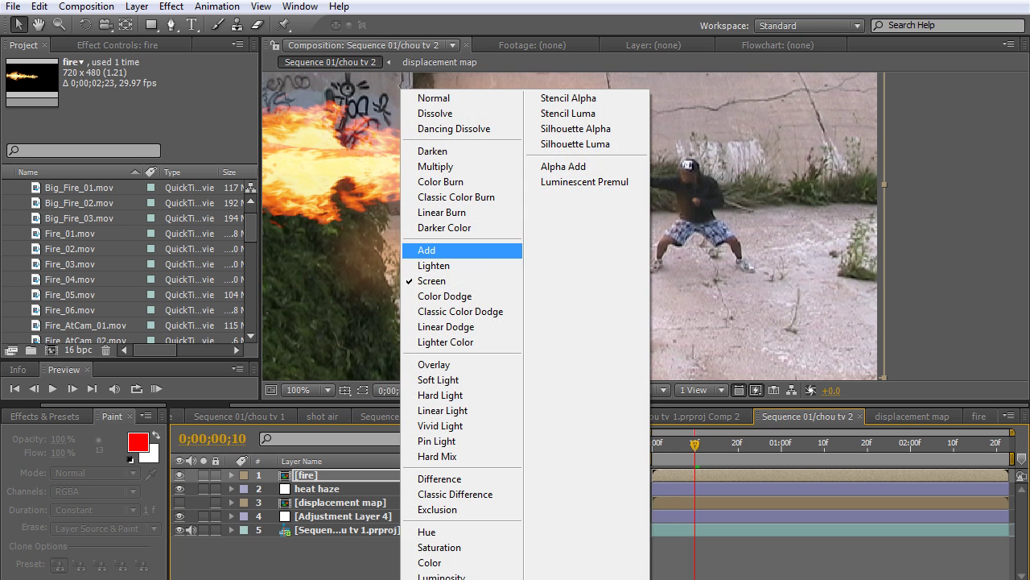
{"action": "left_click", "coordinate": [420, 250]}
{"action": "left_click_drag", "start_coordinate": [534, 185], "coordinate": [537, 183]}
- Draw a closed polygonal mask on the fire layer around the flame tip by the man's hand
{"action": "key", "text": "g"}
{"action": "left_click_drag", "start_coordinate": [614, 161], "coordinate": [605, 131]}
{"action": "left_click", "coordinate": [592, 213]}
{"action": "left_click", "coordinate": [647, 200]}
{"action": "left_click", "coordinate": [662, 169]}
{"action": "left_click", "coordinate": [641, 126]}
{"action": "left_click", "coordinate": [605, 131]}
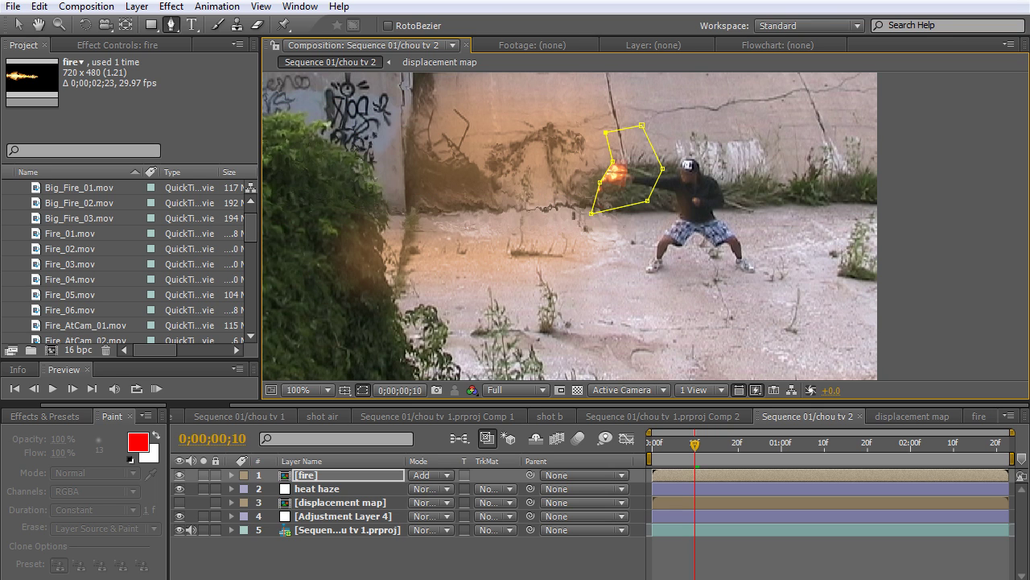
- Set the fire layer's mask to Subtract with a feather of 17 pixels
{"action": "left_click_drag", "start_coordinate": [430, 502], "coordinate": [438, 503]}
{"action": "left_click", "coordinate": [430, 489]}
{"action": "left_click", "coordinate": [434, 501]}
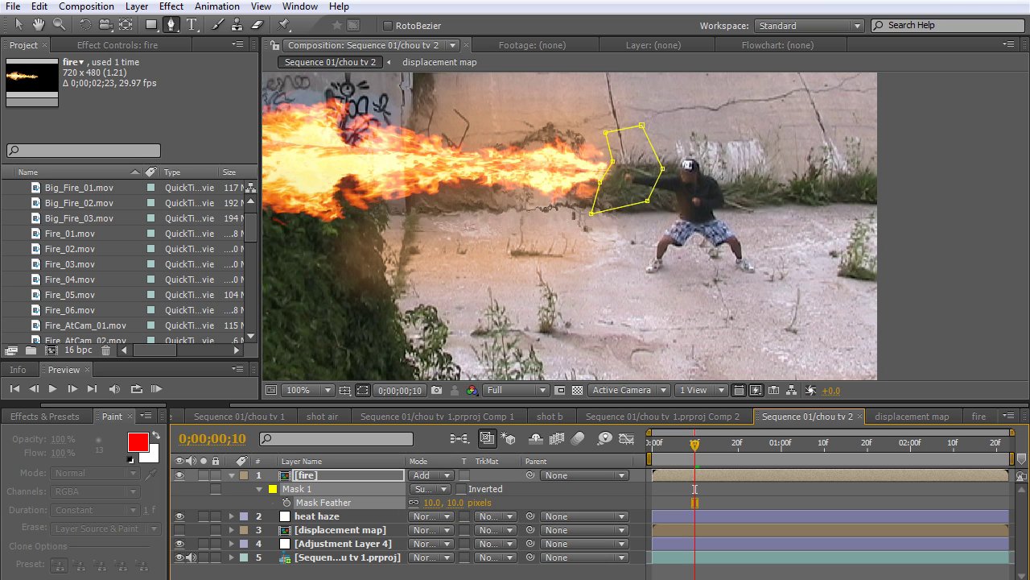
{"action": "left_click_drag", "start_coordinate": [432, 502], "coordinate": [438, 503]}
{"action": "key", "text": "v"}
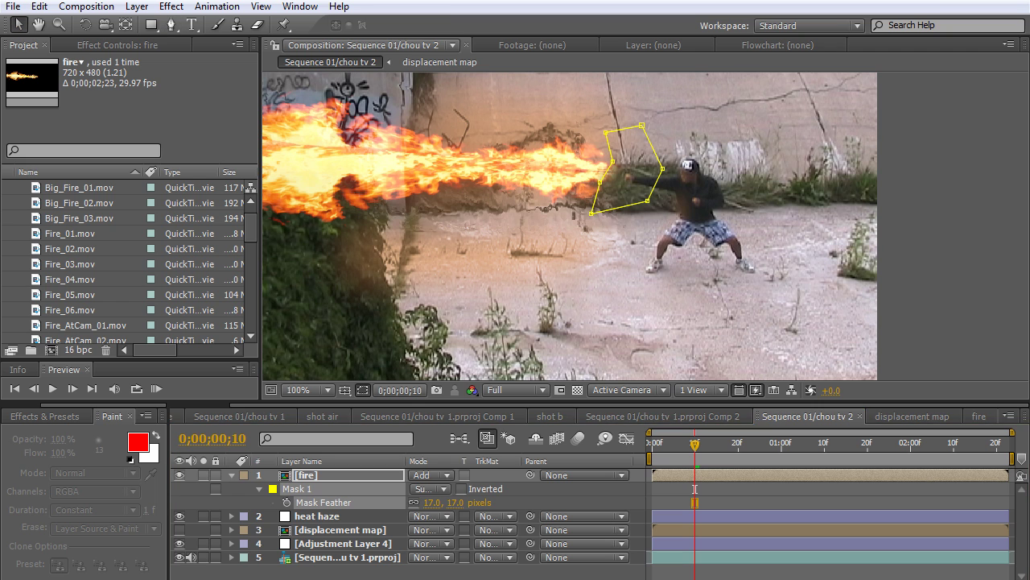
- Move the fire layer slightly right and down to meet the man's hand, and preview the composition
{"action": "left_click", "coordinate": [537, 183]}
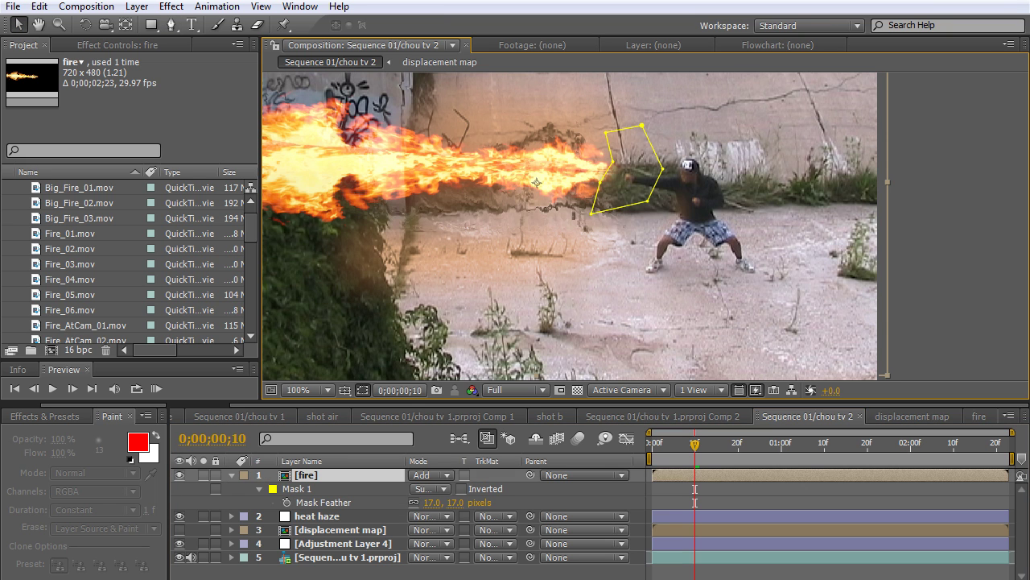
{"action": "left_click_drag", "start_coordinate": [537, 183], "coordinate": [545, 186]}
{"action": "left_click", "coordinate": [604, 569]}
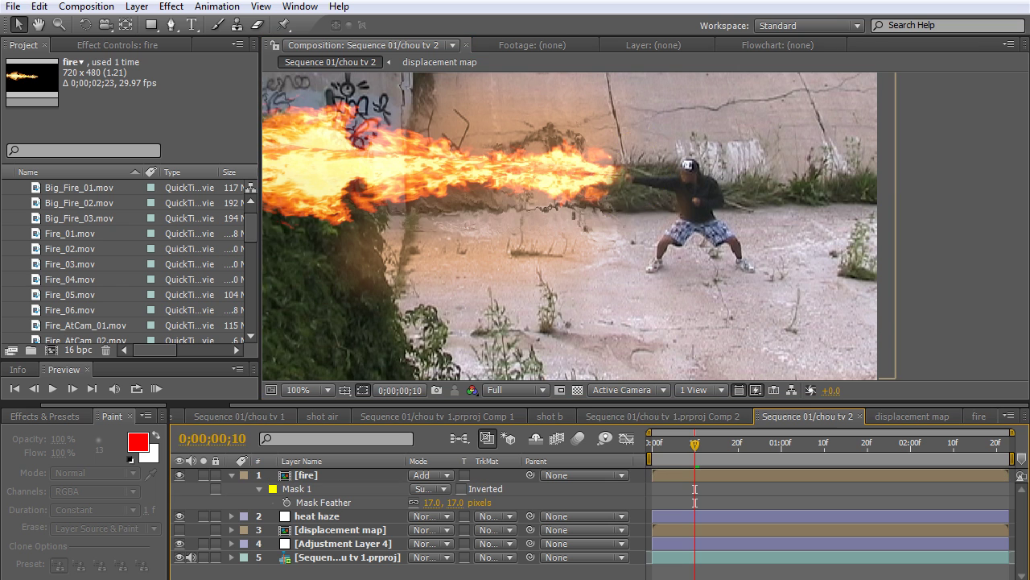
{"action": "key", "text": "KP_0"}
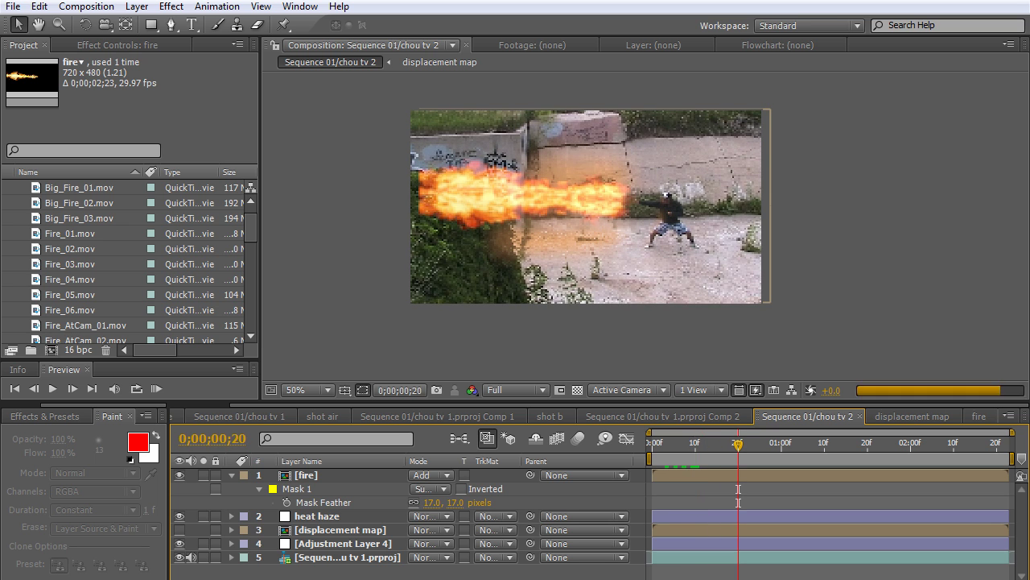
{"action": "left_click", "coordinate": [596, 207]}
{"action": "left_click_drag", "start_coordinate": [738, 475], "coordinate": [726, 475]}
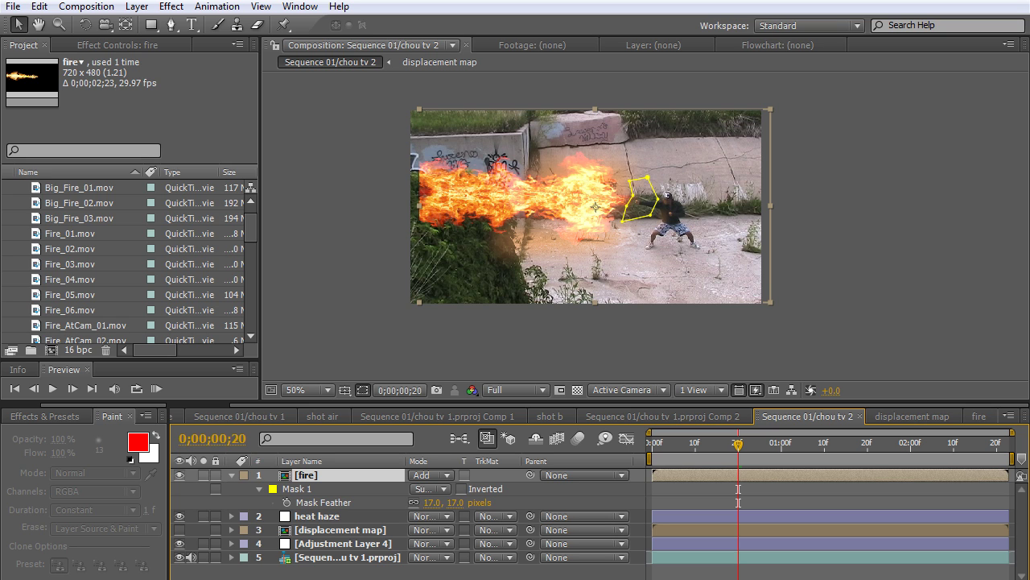
- Undo the fire layer's repositioning, mask feather, Subtract mode and mask drawing
{"action": "key", "text": "alt+Home"}
{"action": "key", "text": "shift+Page_Up"}
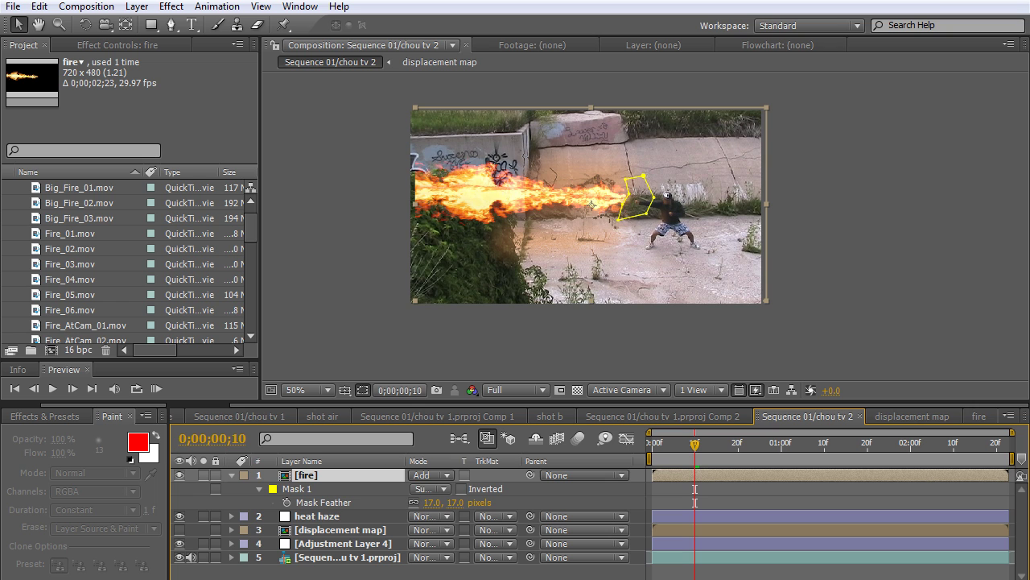
{"action": "left_click_drag", "start_coordinate": [432, 502], "coordinate": [427, 503]}
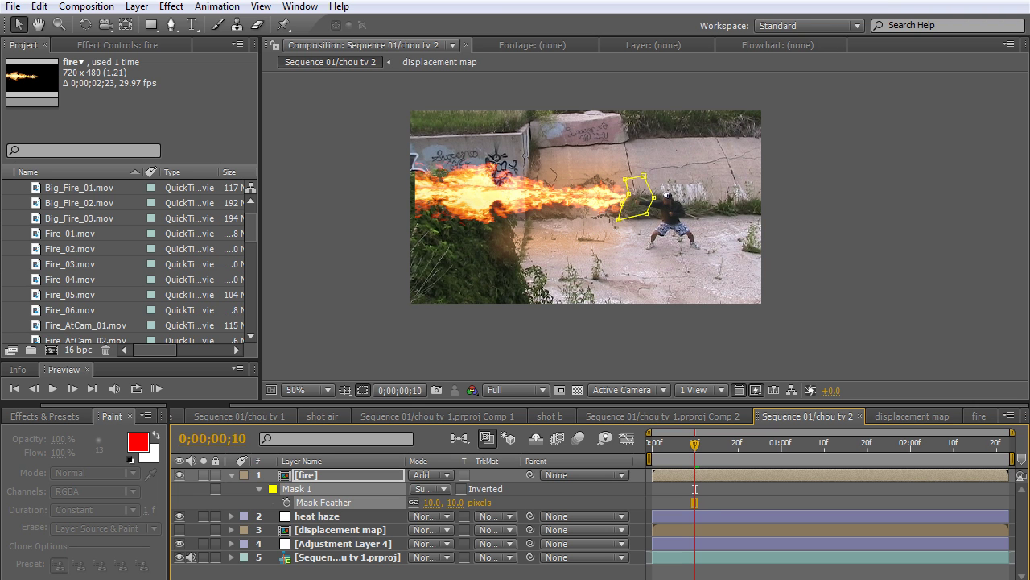
{"action": "key", "text": "a"}
{"action": "key", "text": "ctrl+z"}
{"action": "key", "text": "ctrl+z"}
{"action": "key", "text": "ctrl+z"}
{"action": "key", "text": "ctrl+z"}
{"action": "key", "text": "ctrl+z"}
{"action": "key", "text": "ctrl+z"}
{"action": "key", "text": "ctrl+z"}
{"action": "key", "text": "ctrl+z"}
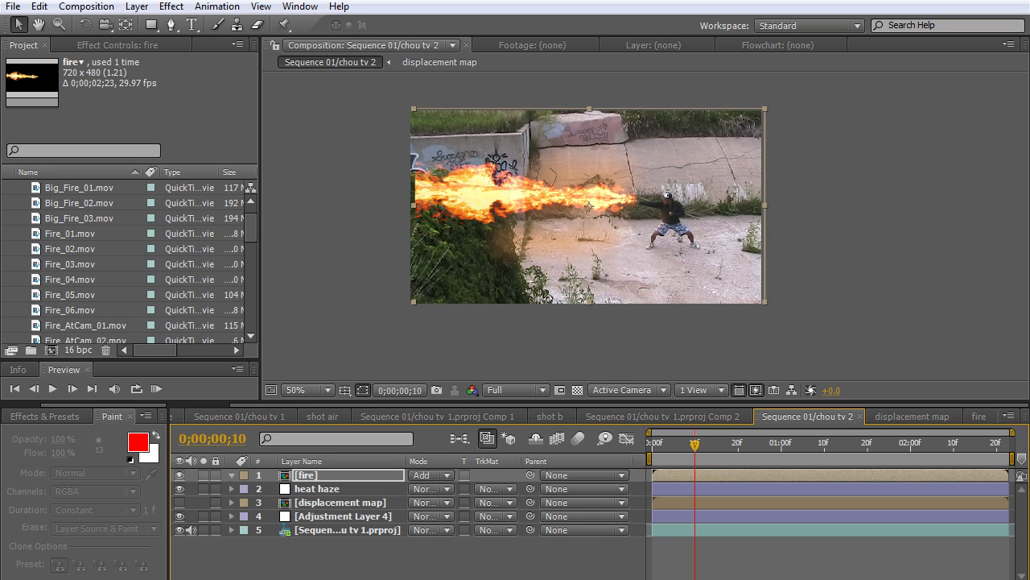
- Undo the blending mode changes and the pre-composition, restoring the two separate Fire_05.mov layers
{"action": "key", "text": "shift+equal"}
{"action": "key", "text": "shift+equal"}
{"action": "key", "text": "ctrl+z"}
{"action": "key", "text": "ctrl+z"}
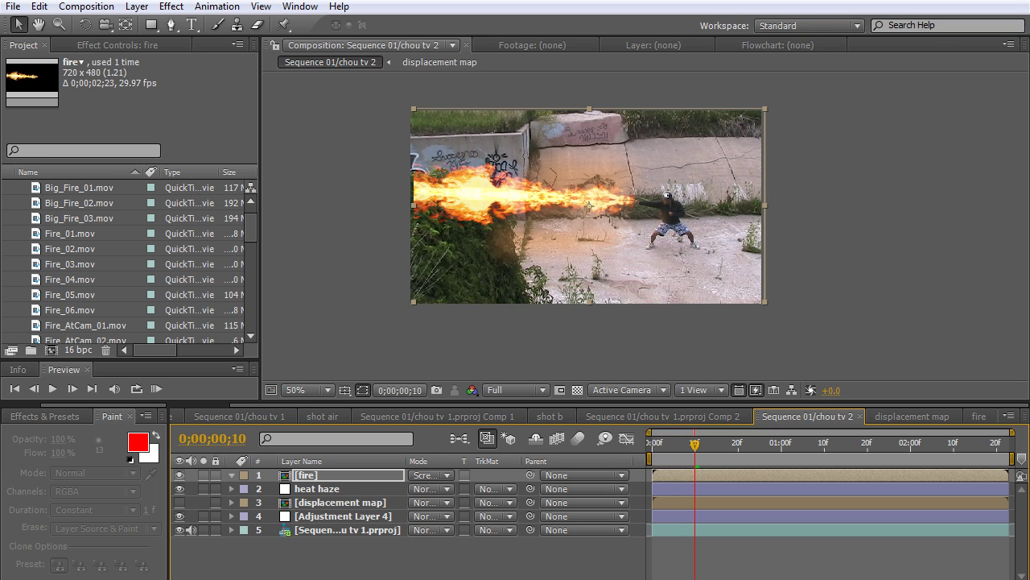
{"action": "key", "text": "ctrl+z"}
{"action": "key", "text": "ctrl+z"}
{"action": "key", "text": "ctrl+z"}
{"action": "key", "text": "ctrl+z"}
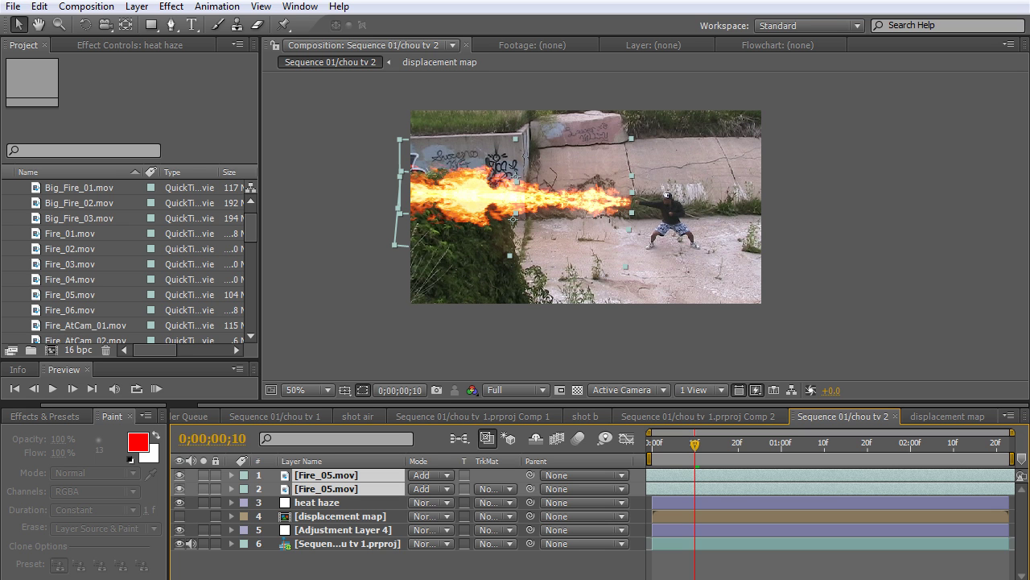
- Set the blending mode of both Fire_05.mov layers to Screen
{"action": "left_click", "coordinate": [430, 475]}
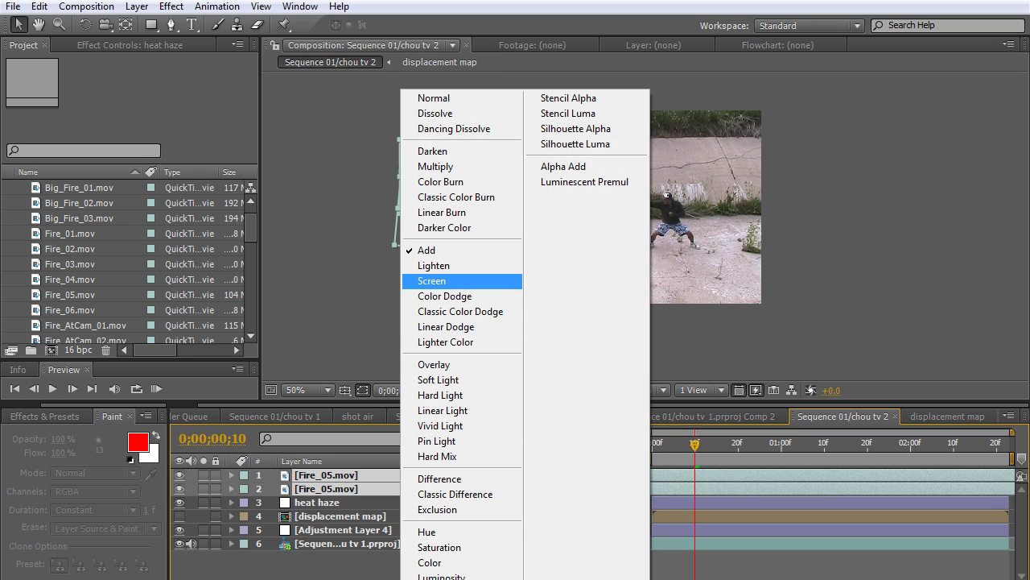
{"action": "left_click", "coordinate": [439, 279]}
{"action": "left_click", "coordinate": [430, 475]}
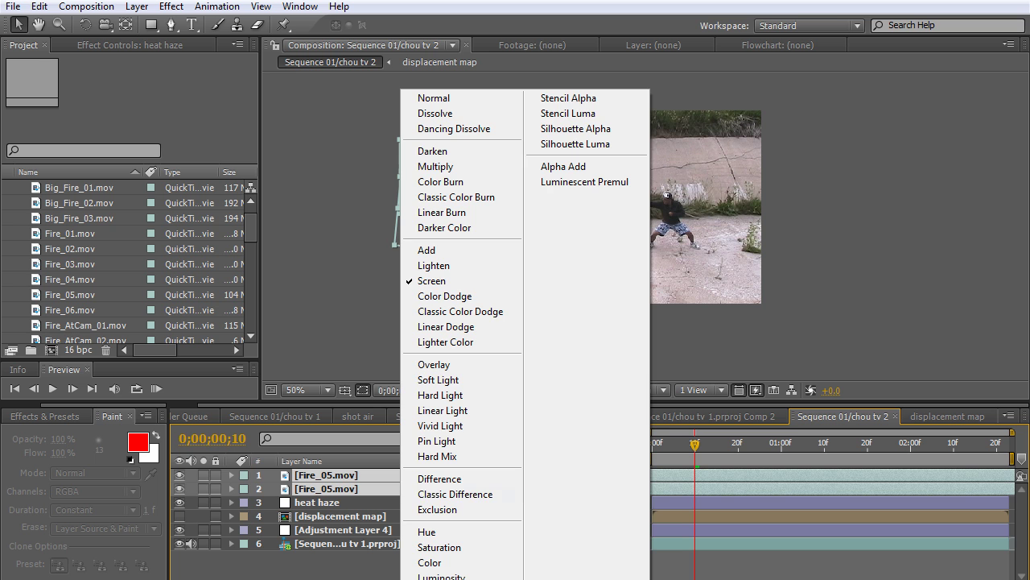
{"action": "key", "text": "Escape"}
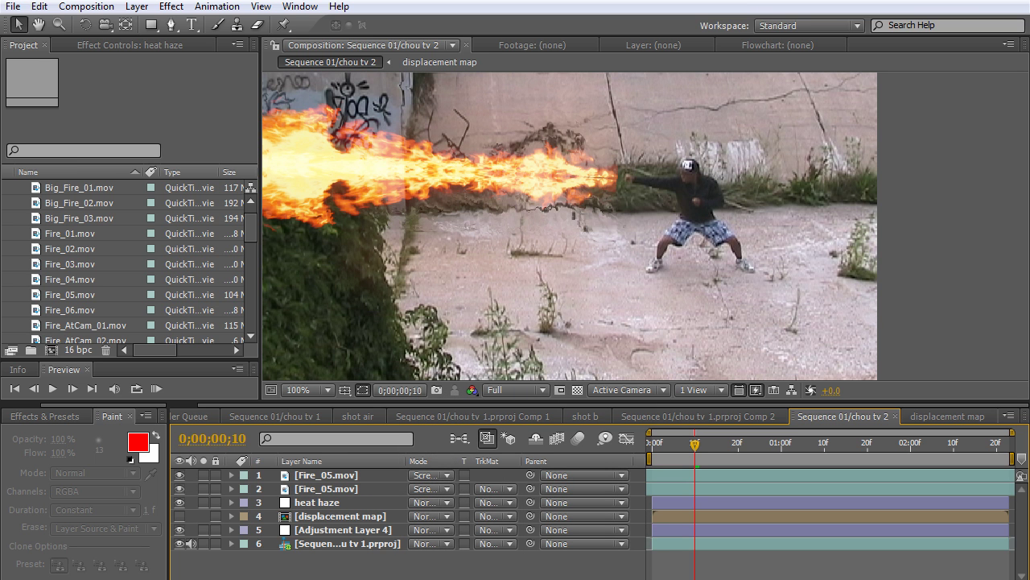
- Draw a closed polygonal mask on the first Fire_05.mov layer, enclosing the flame tip and the area by the man's hand
{"action": "left_click", "coordinate": [326, 474]}
{"action": "left_click", "coordinate": [171, 24]}
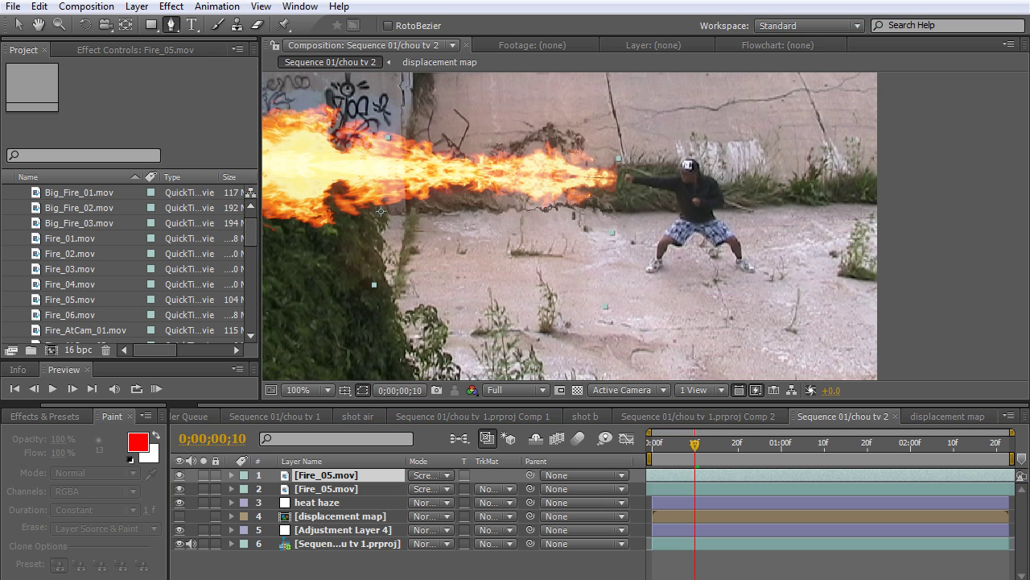
{"action": "left_click", "coordinate": [578, 126]}
{"action": "left_click", "coordinate": [591, 167]}
{"action": "left_click", "coordinate": [589, 202]}
{"action": "left_click", "coordinate": [651, 218]}
{"action": "left_click", "coordinate": [662, 159]}
{"action": "left_click", "coordinate": [594, 126]}
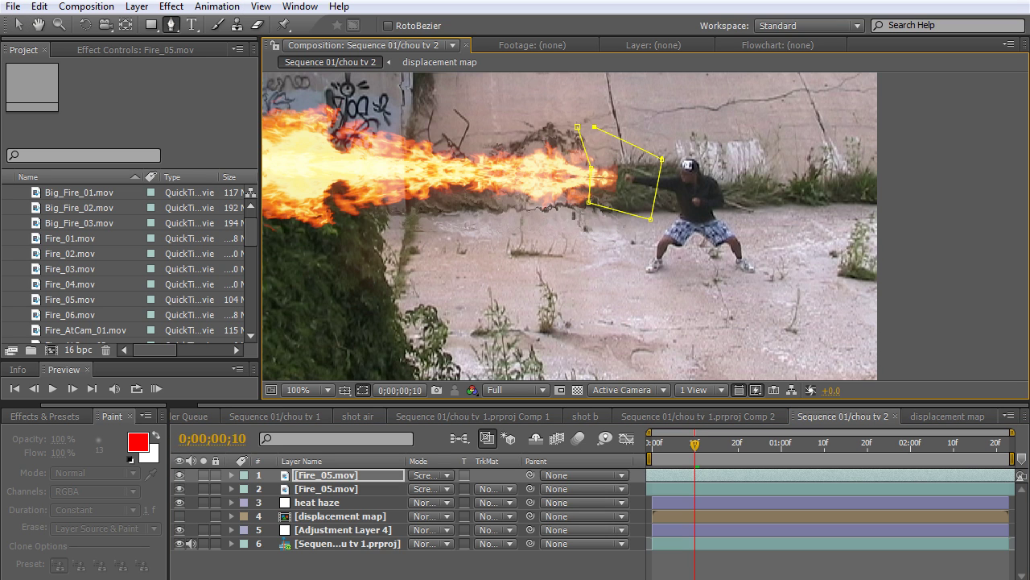
{"action": "left_click", "coordinate": [577, 126]}
{"action": "key", "text": "v"}
{"action": "left_click", "coordinate": [18, 24]}
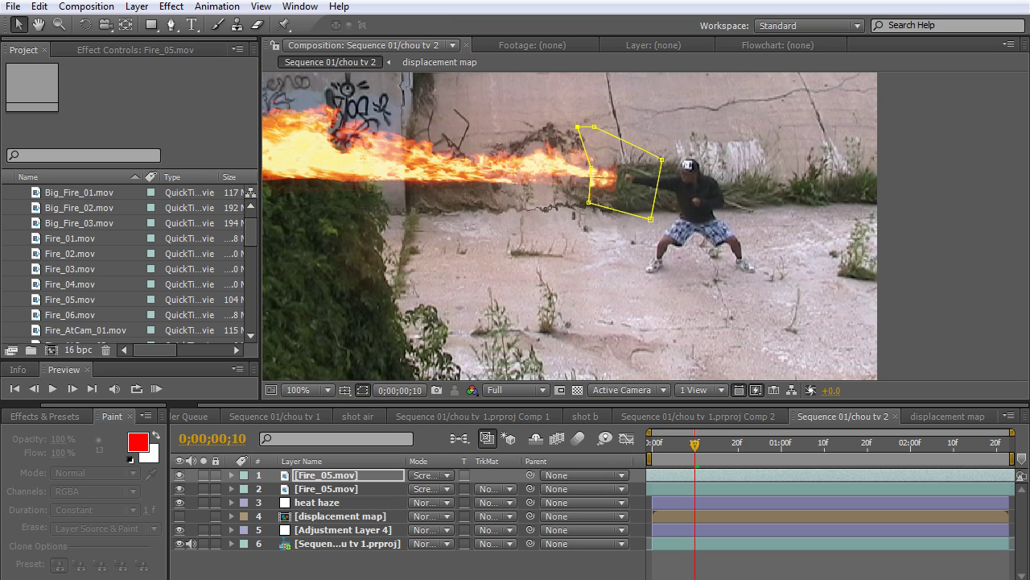
- Set the first Fire_05.mov layer's mask to Subtract with a feather of 46 pixels, and collapse the layer's properties
{"action": "left_click", "coordinate": [231, 475]}
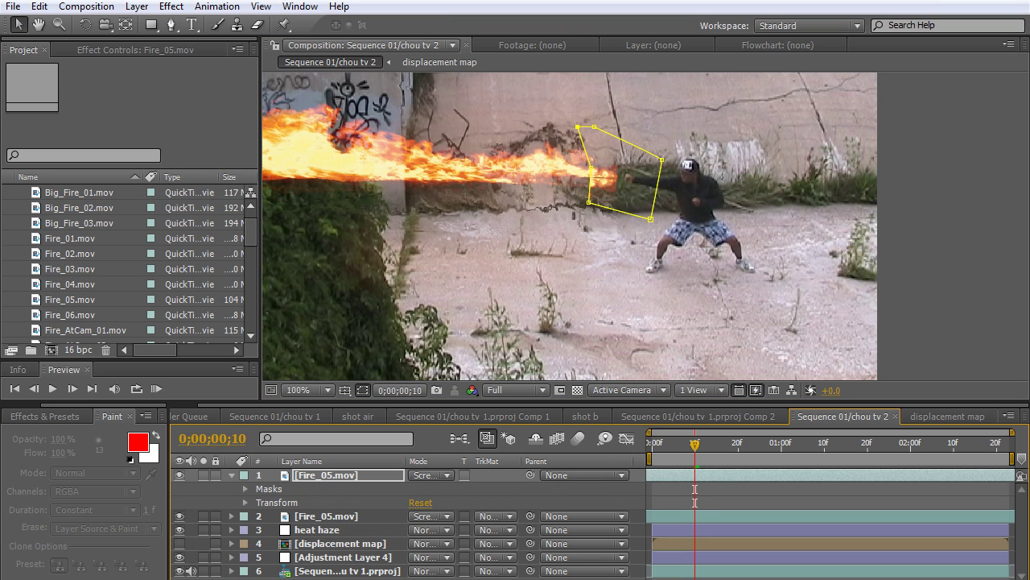
{"action": "left_click", "coordinate": [246, 489]}
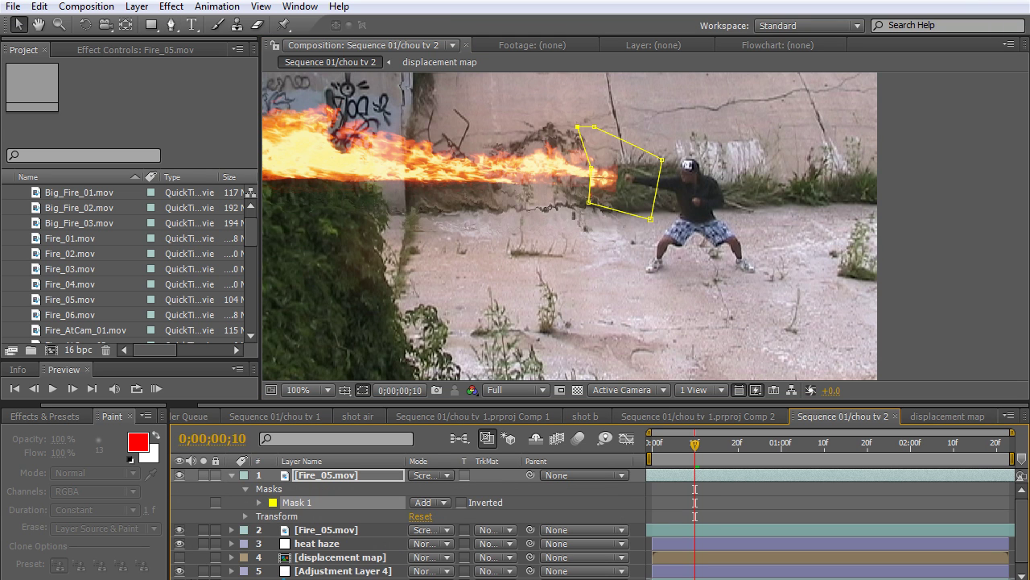
{"action": "left_click", "coordinate": [431, 502]}
{"action": "left_click", "coordinate": [447, 513]}
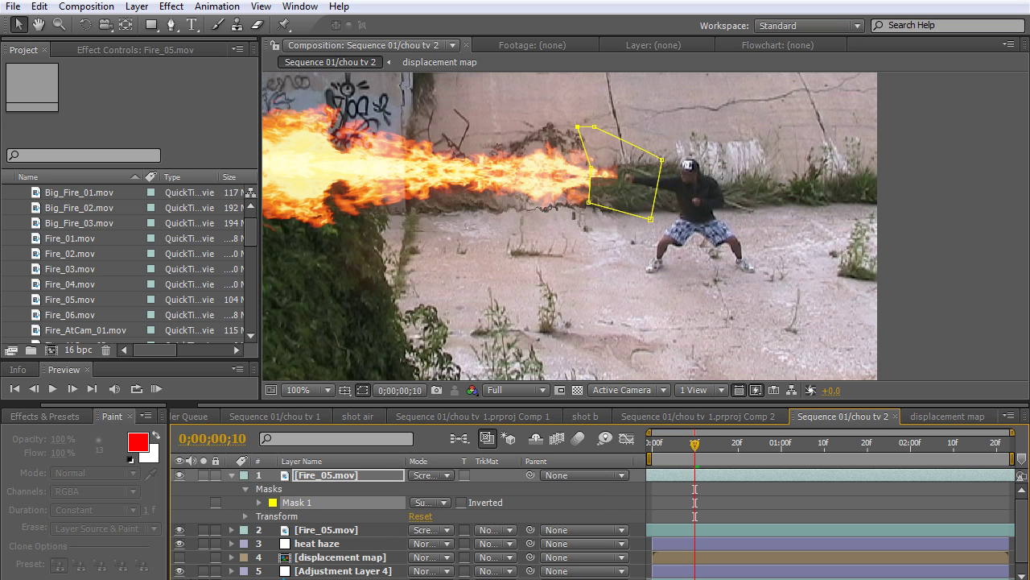
{"action": "left_click", "coordinate": [259, 502]}
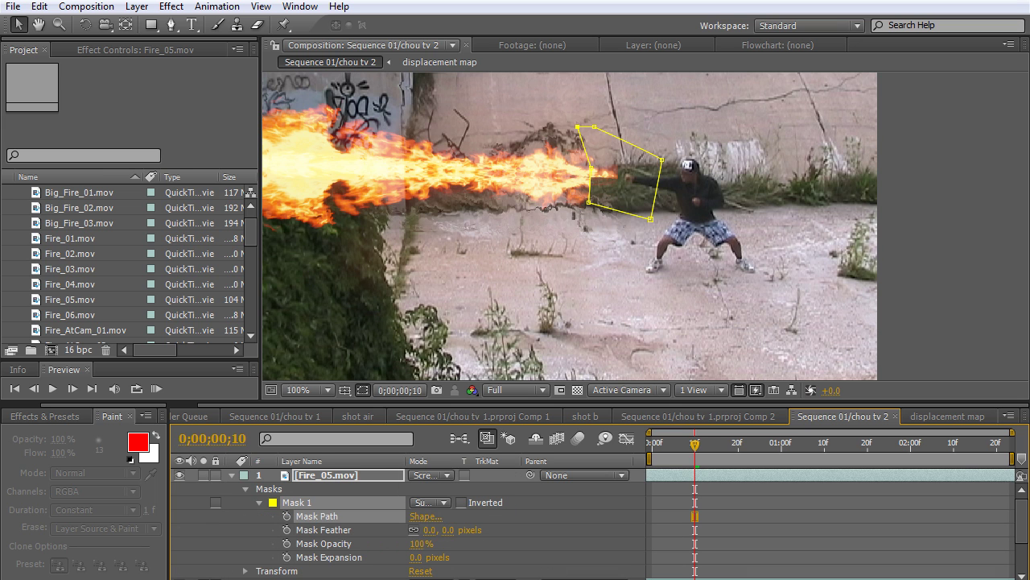
{"action": "left_click_drag", "start_coordinate": [430, 530], "coordinate": [467, 530]}
{"action": "key", "text": "F2"}
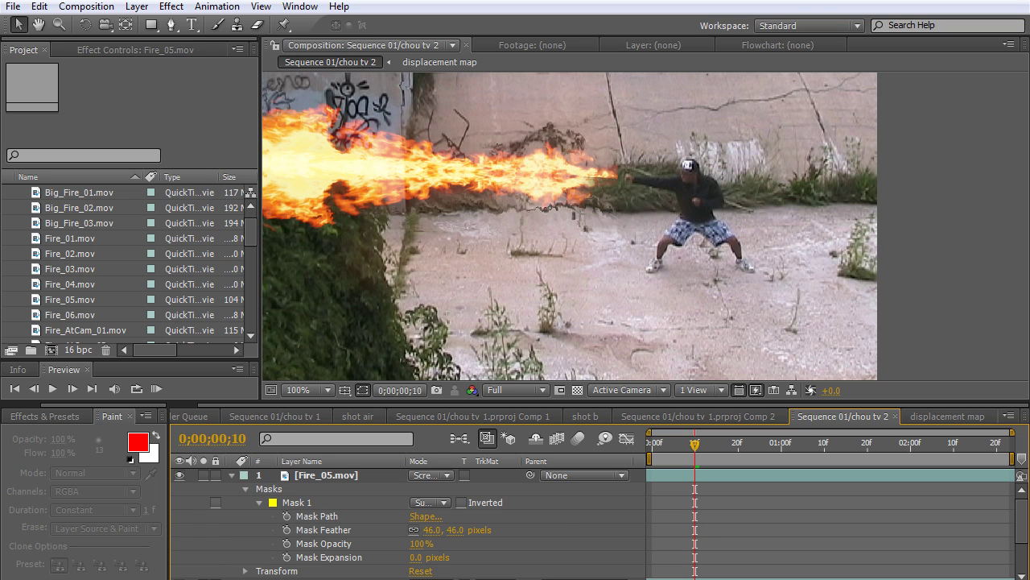
{"action": "key", "text": "u"}
- Draw a closed polygonal mask on the second Fire_05.mov layer around the flame tip in front of the man's hand
{"action": "left_click", "coordinate": [326, 489]}
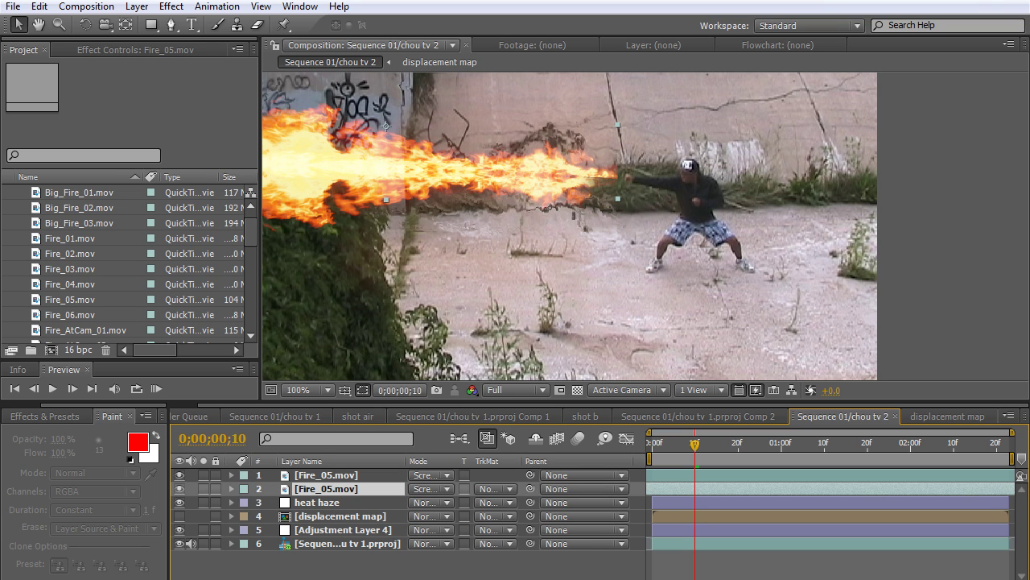
{"action": "key", "text": "g"}
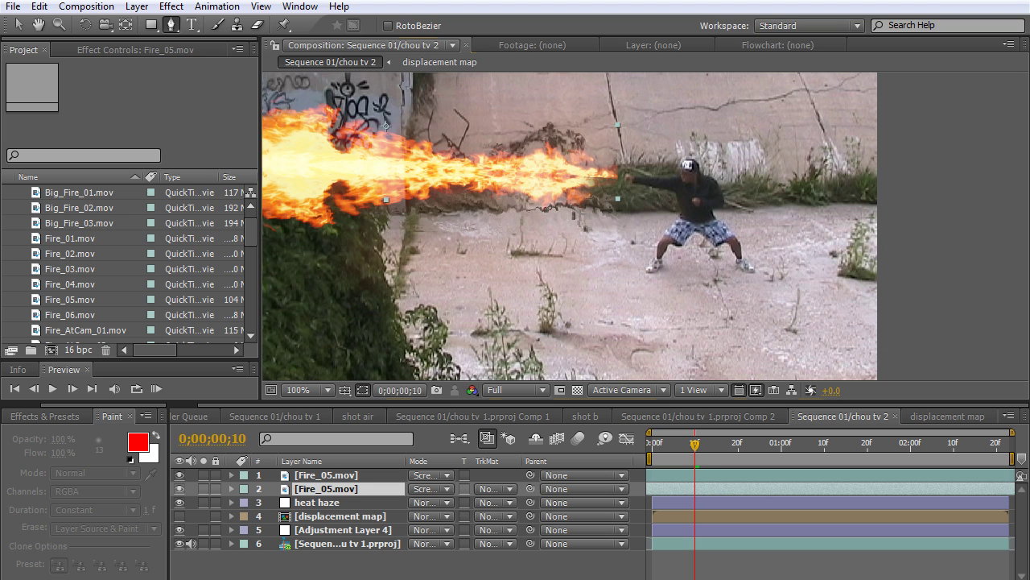
{"action": "left_click", "coordinate": [572, 128]}
{"action": "left_click", "coordinate": [593, 163]}
{"action": "left_click", "coordinate": [597, 202]}
{"action": "left_click", "coordinate": [632, 202]}
{"action": "left_click", "coordinate": [638, 158]}
{"action": "left_click", "coordinate": [596, 132]}
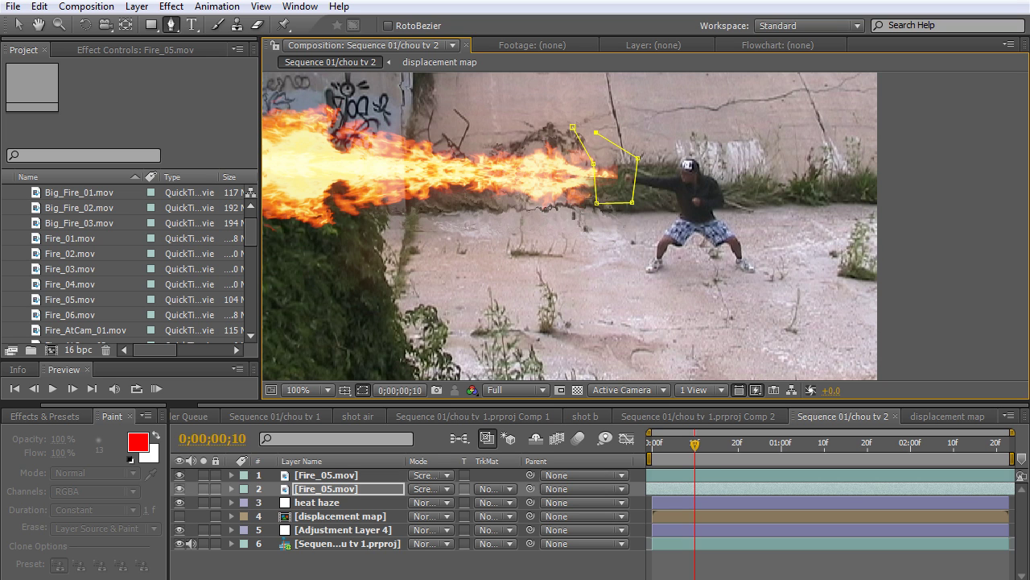
{"action": "left_click", "coordinate": [572, 127]}
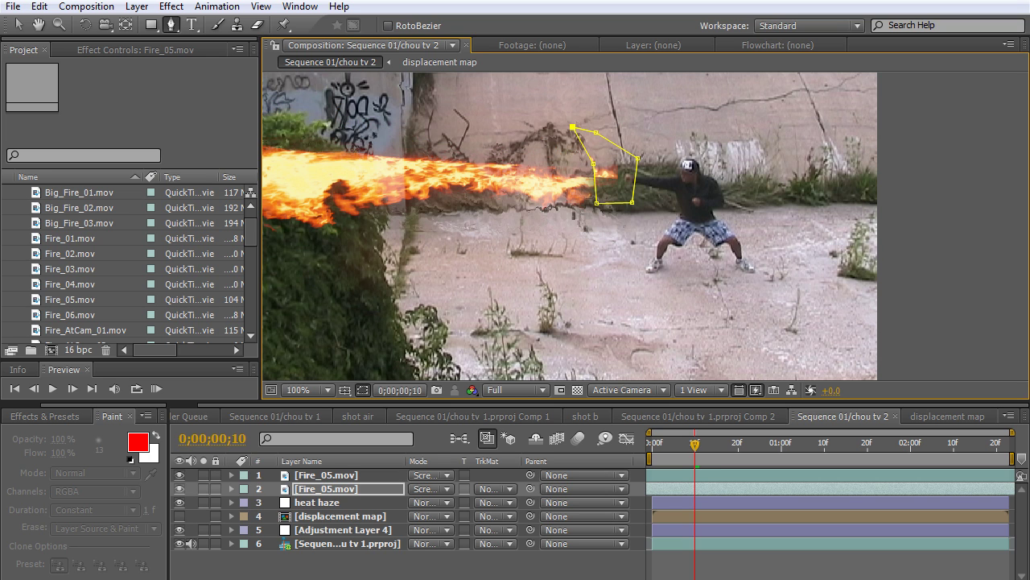
- Set the second Fire_05.mov layer's mask to Subtract
{"action": "left_click", "coordinate": [231, 489]}
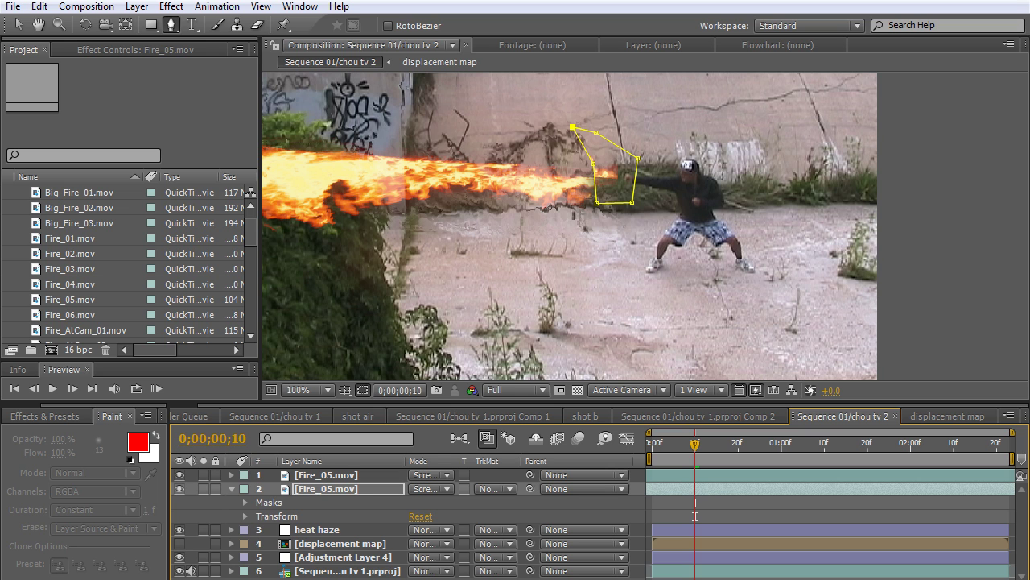
{"action": "left_click", "coordinate": [245, 502]}
{"action": "left_click", "coordinate": [426, 516]}
{"action": "left_click", "coordinate": [441, 512]}
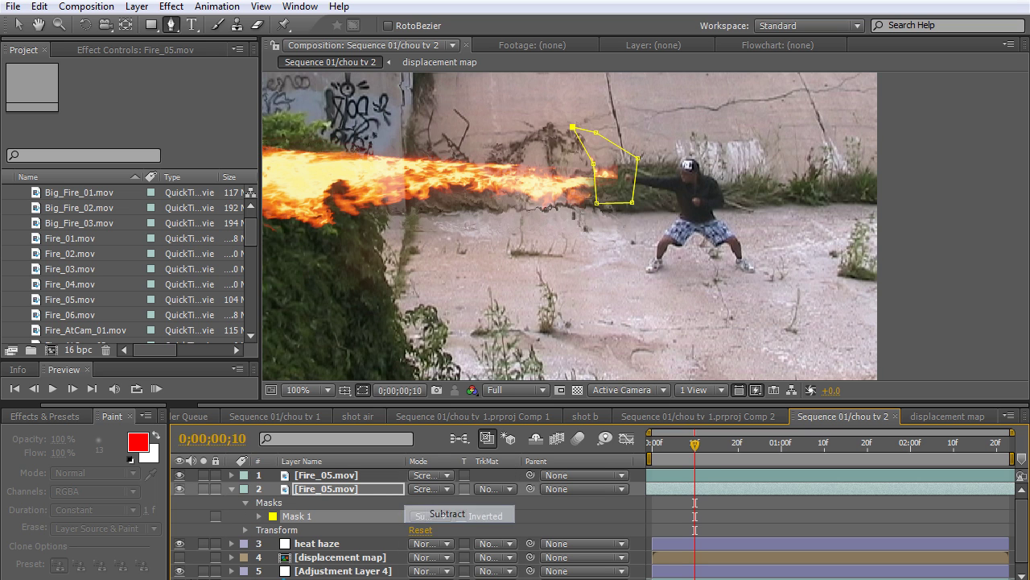
- Set the second Fire_05.mov layer's mask feather to 47 pixels and collapse the layer's properties
{"action": "left_click", "coordinate": [259, 515]}
{"action": "left_click_drag", "start_coordinate": [429, 543], "coordinate": [457, 543]}
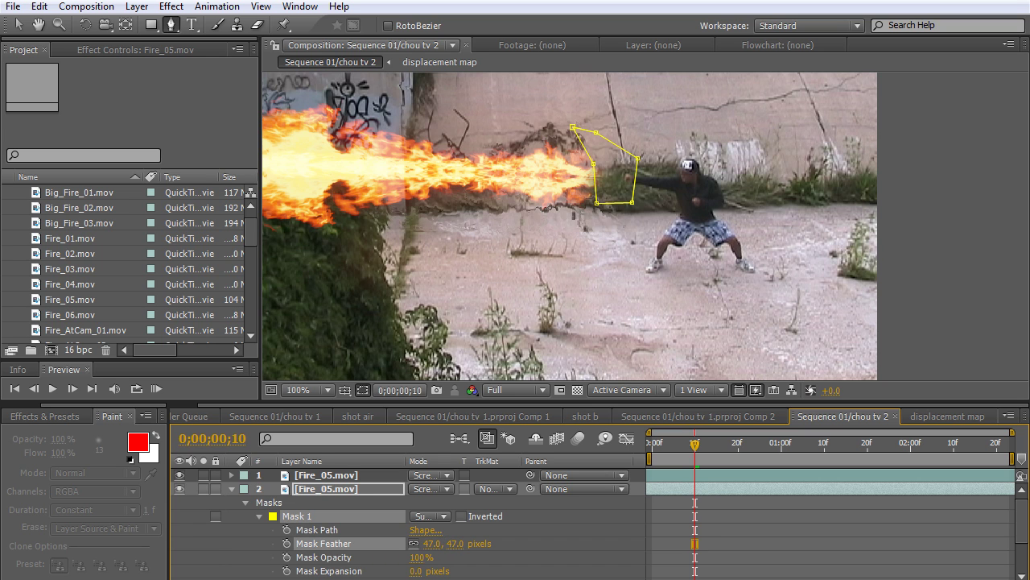
{"action": "left_click", "coordinate": [19, 25]}
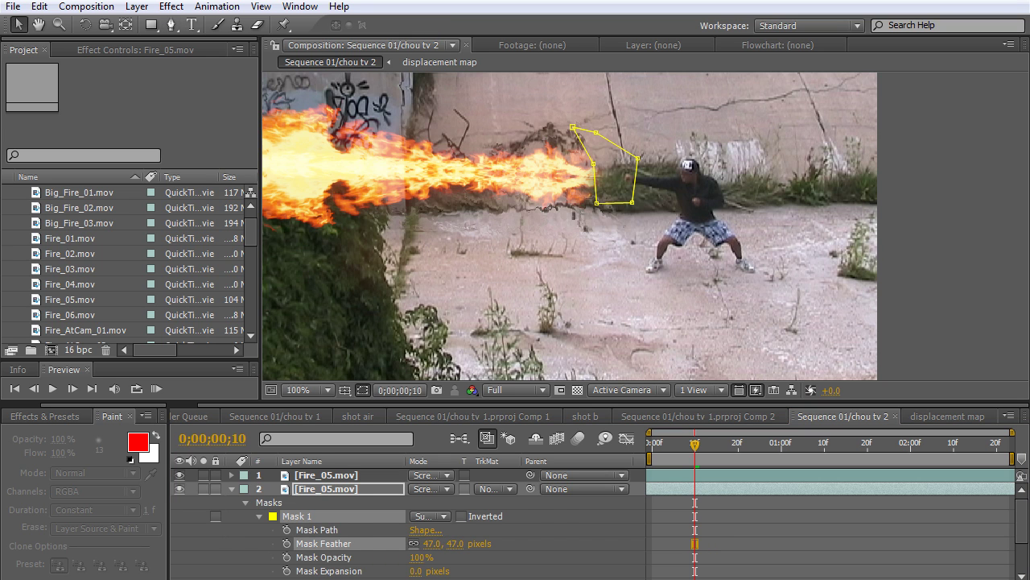
{"action": "key", "text": "u"}
- Move both Fire_05.mov layers together slightly to the right, closer to the man's hand
{"action": "left_click", "coordinate": [340, 475], "text": "shift"}
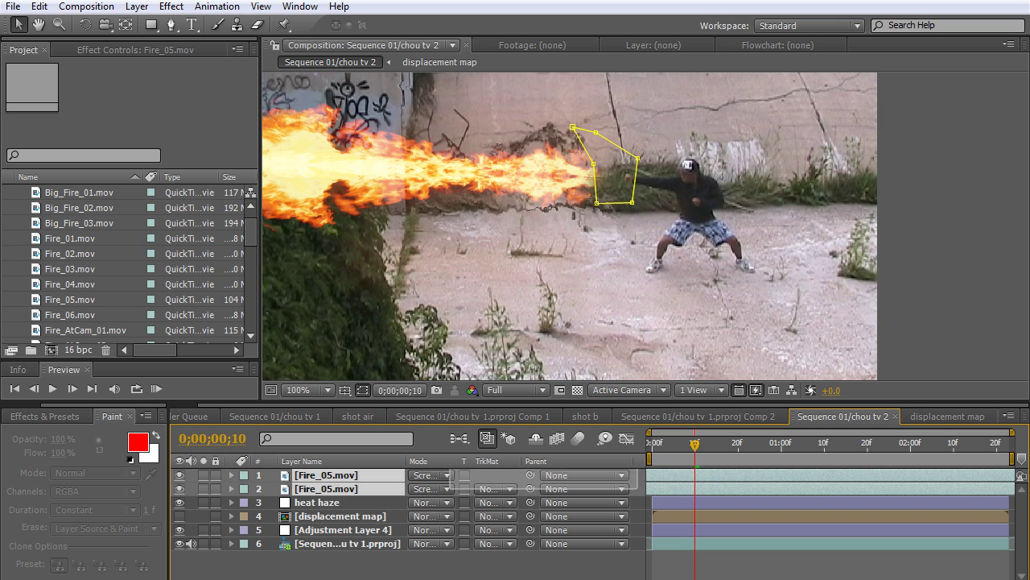
{"action": "left_click", "coordinate": [546, 208]}
{"action": "left_click_drag", "start_coordinate": [545, 208], "coordinate": [561, 208]}
- Play back the composition from its start to check how the fire stream meets the man's hand
{"action": "left_click_drag", "start_coordinate": [694, 444], "coordinate": [660, 445]}
{"action": "key", "text": "space"}
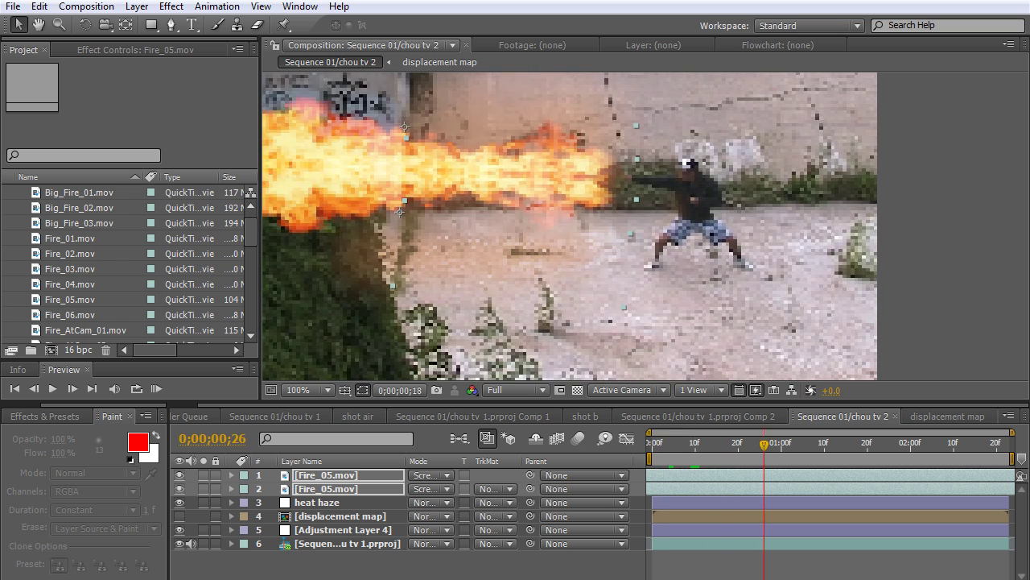
{"action": "key", "text": "space"}
{"action": "key", "text": "comma"}
{"action": "key", "text": "Home"}
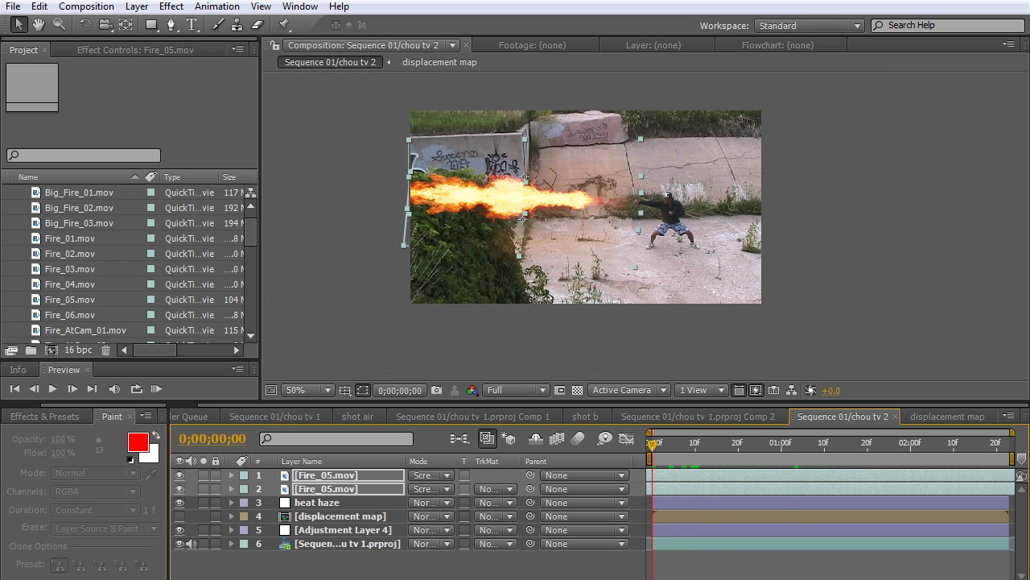
{"action": "key", "text": "space"}
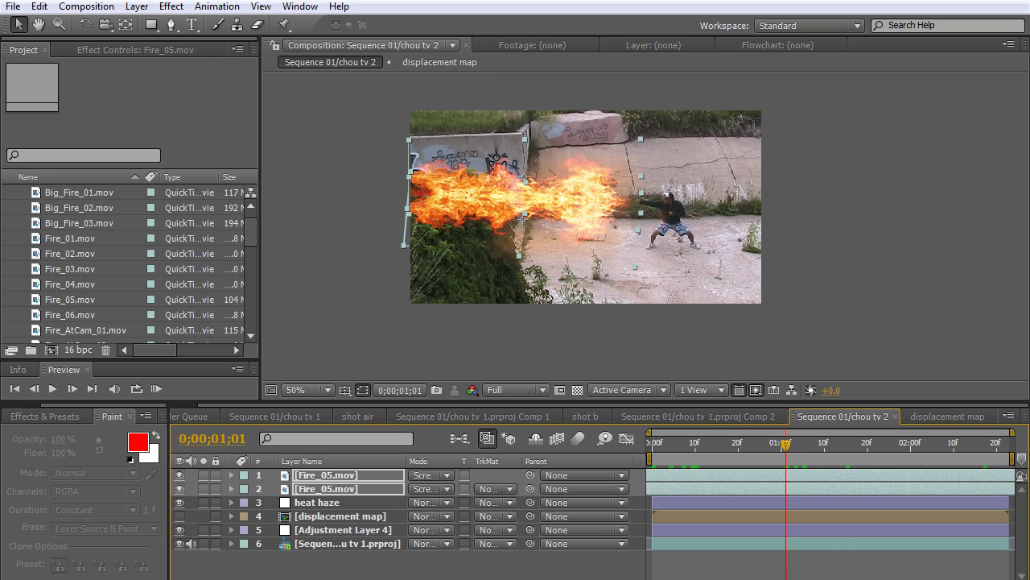
- Duplicate the background footage layer and bring the copy to the top of the layer stack
{"action": "left_click", "coordinate": [346, 543]}
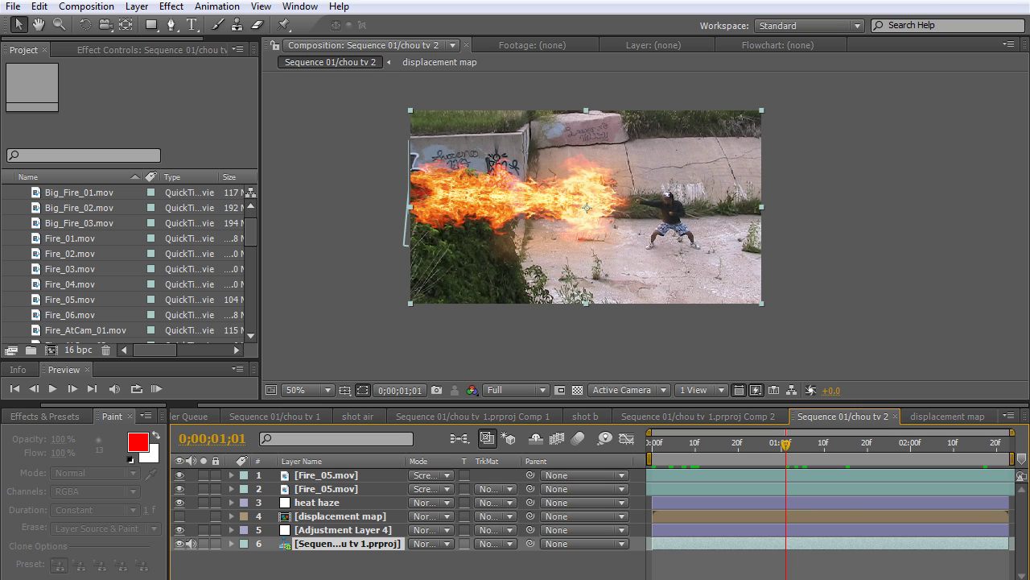
{"action": "key", "text": "ctrl+d"}
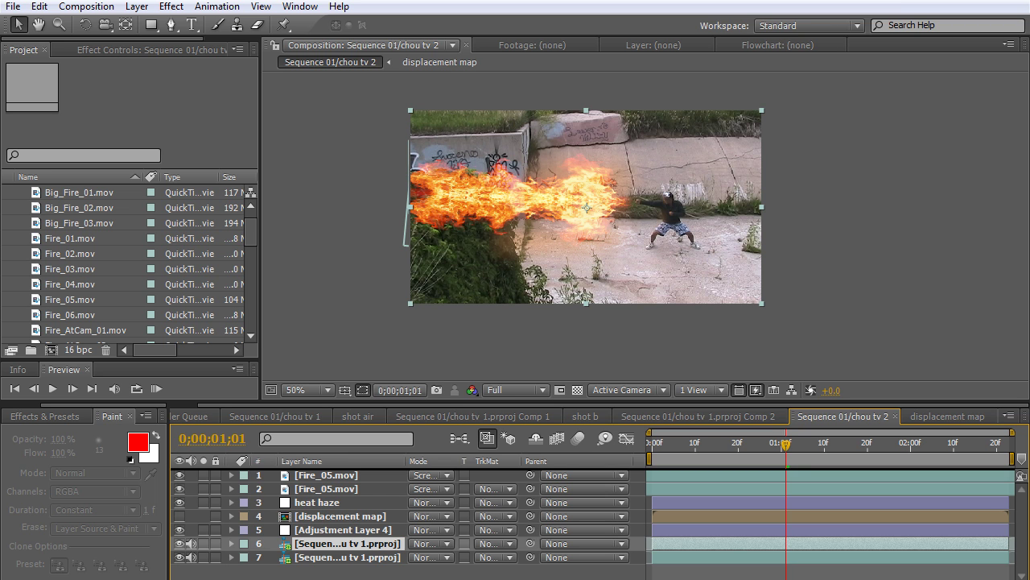
{"action": "key", "text": "ctrl+shift+bracketright"}
- At the first frame, draw a closed polygonal mask on the top footage copy, tracing the bush's edge and closing outside the frame
{"action": "left_click_drag", "start_coordinate": [787, 443], "coordinate": [652, 443]}
{"action": "left_click", "coordinate": [171, 24]}
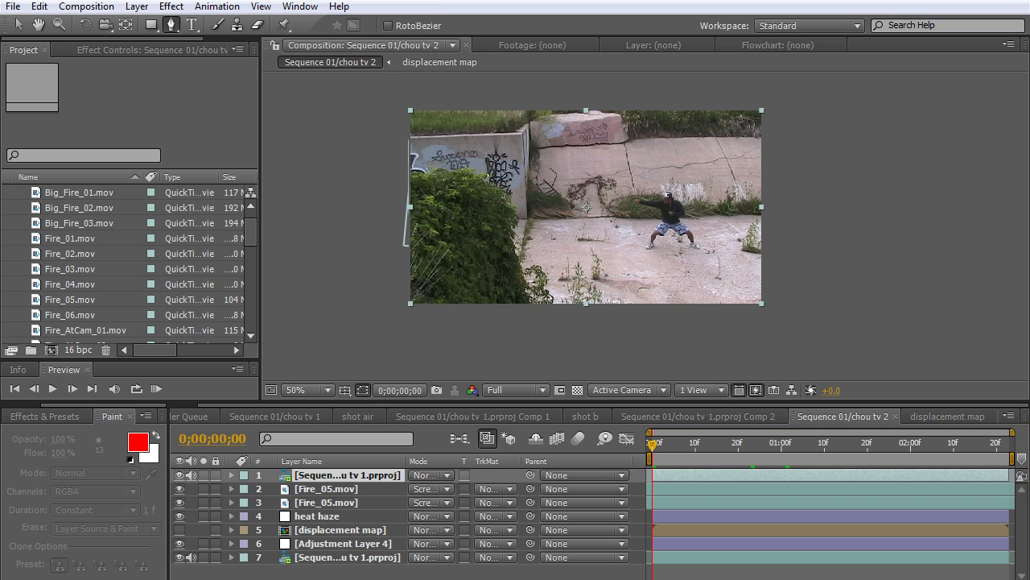
{"action": "key", "text": "period"}
{"action": "key", "text": "h"}
{"action": "left_click_drag", "start_coordinate": [586, 265], "coordinate": [667, 222]}
{"action": "left_click_drag", "start_coordinate": [612, 143], "coordinate": [618, 156]}
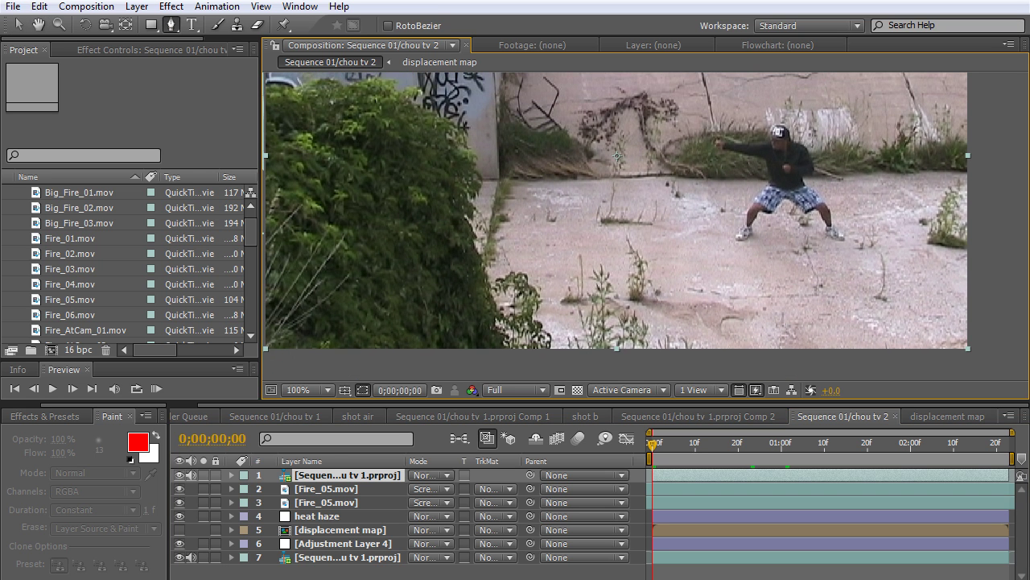
{"action": "left_click", "coordinate": [508, 348]}
{"action": "left_click", "coordinate": [494, 314]}
{"action": "left_click", "coordinate": [494, 281]}
{"action": "left_click", "coordinate": [479, 231]}
{"action": "left_click", "coordinate": [471, 209]}
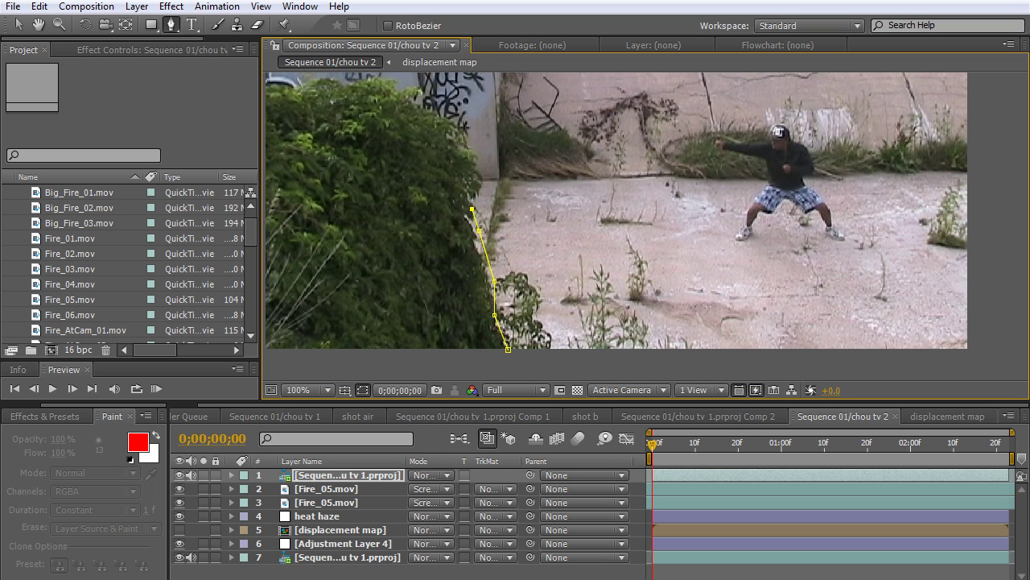
{"action": "left_click", "coordinate": [480, 177]}
{"action": "left_click", "coordinate": [466, 139]}
{"action": "left_click", "coordinate": [430, 101]}
{"action": "left_click", "coordinate": [405, 85]}
{"action": "left_click", "coordinate": [362, 77]}
{"action": "left_click_drag", "start_coordinate": [361, 77], "coordinate": [516, 141]}
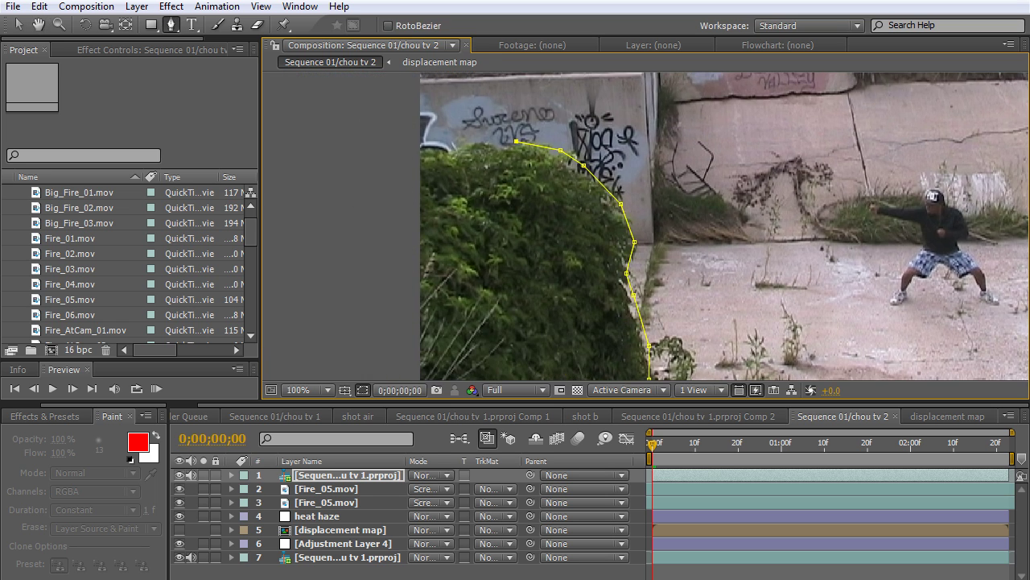
{"action": "left_click", "coordinate": [481, 146]}
{"action": "left_click", "coordinate": [446, 149]}
{"action": "left_click", "coordinate": [410, 144]}
{"action": "left_click", "coordinate": [379, 231]}
{"action": "left_click", "coordinate": [382, 338]}
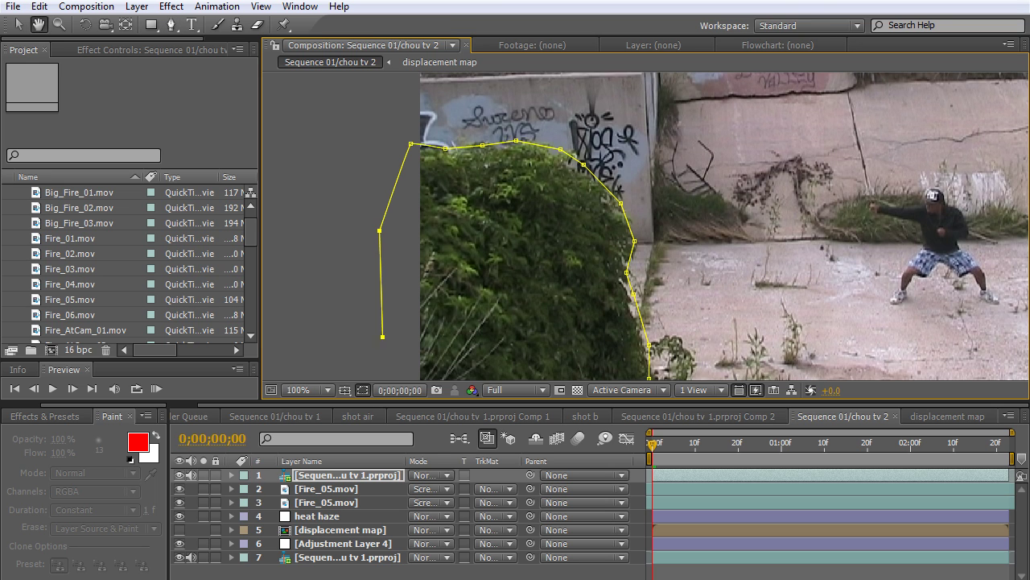
{"action": "left_click_drag", "start_coordinate": [382, 338], "coordinate": [335, 150]}
{"action": "left_click", "coordinate": [343, 226]}
{"action": "left_click", "coordinate": [376, 260]}
{"action": "left_click", "coordinate": [520, 239]}
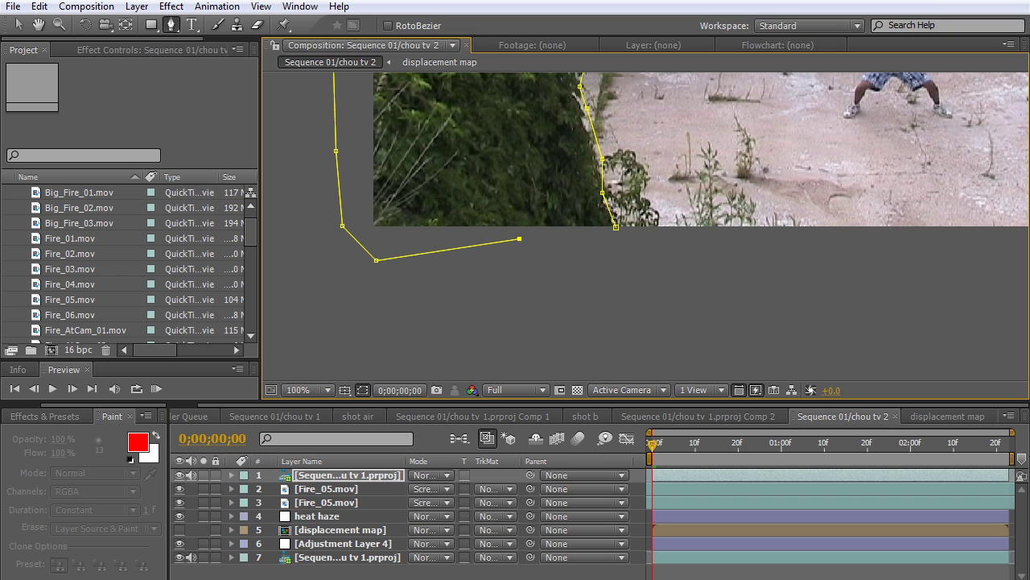
{"action": "left_click", "coordinate": [606, 236]}
{"action": "left_click", "coordinate": [616, 227]}
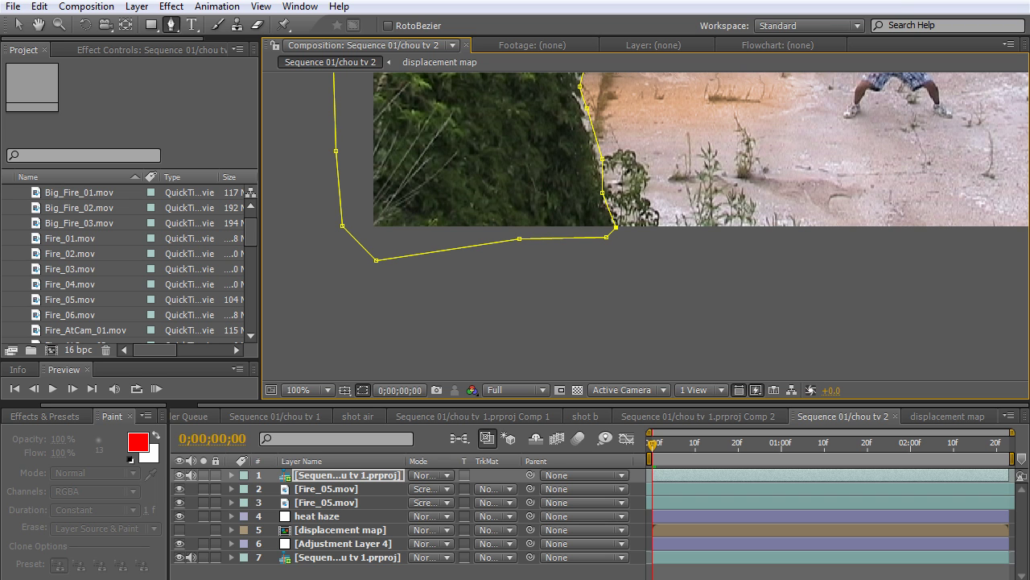
- Feather the bush mask to 15 pixels, pull its vertex beside the flame inward, and collapse the layer's properties
{"action": "left_click_drag", "start_coordinate": [615, 227], "coordinate": [576, 309]}
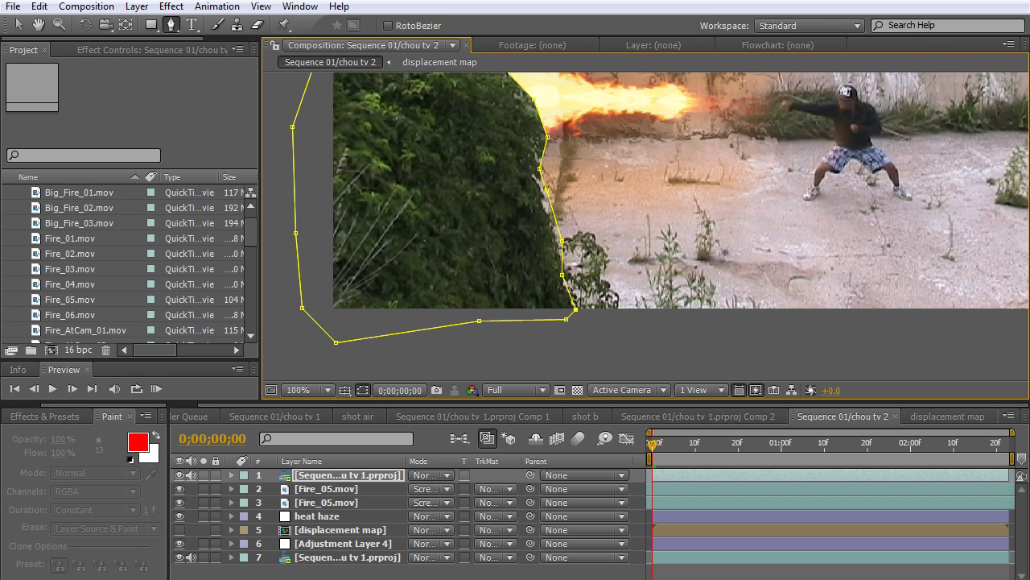
{"action": "key", "text": "f"}
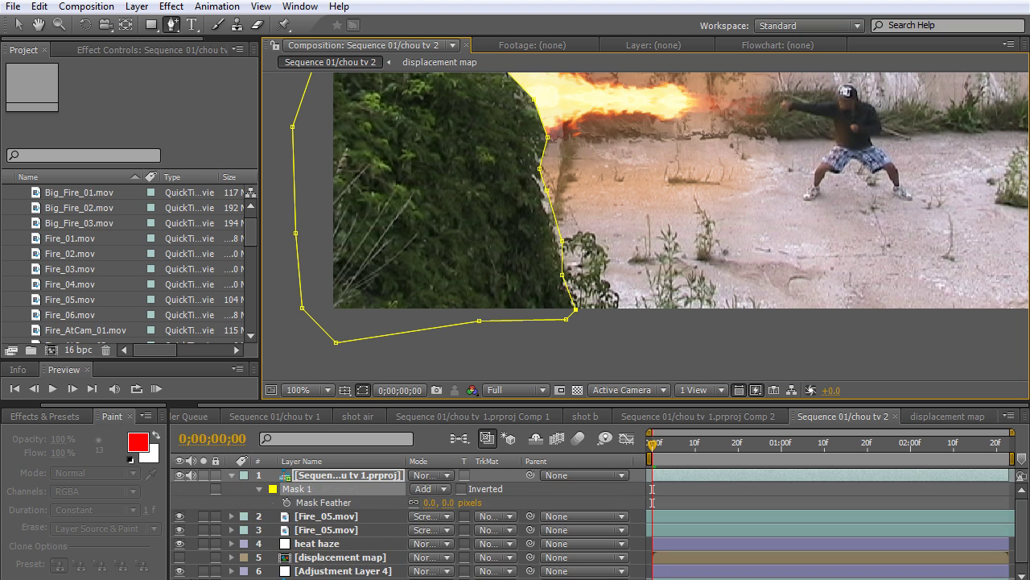
{"action": "left_click_drag", "start_coordinate": [430, 502], "coordinate": [456, 502]}
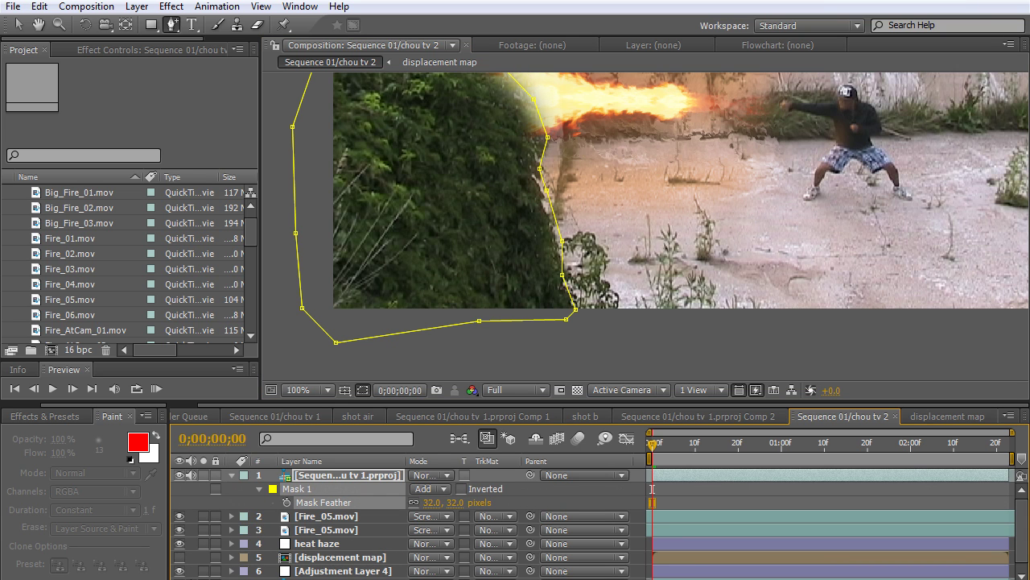
{"action": "left_click", "coordinate": [18, 24]}
{"action": "left_click_drag", "start_coordinate": [548, 136], "coordinate": [534, 139]}
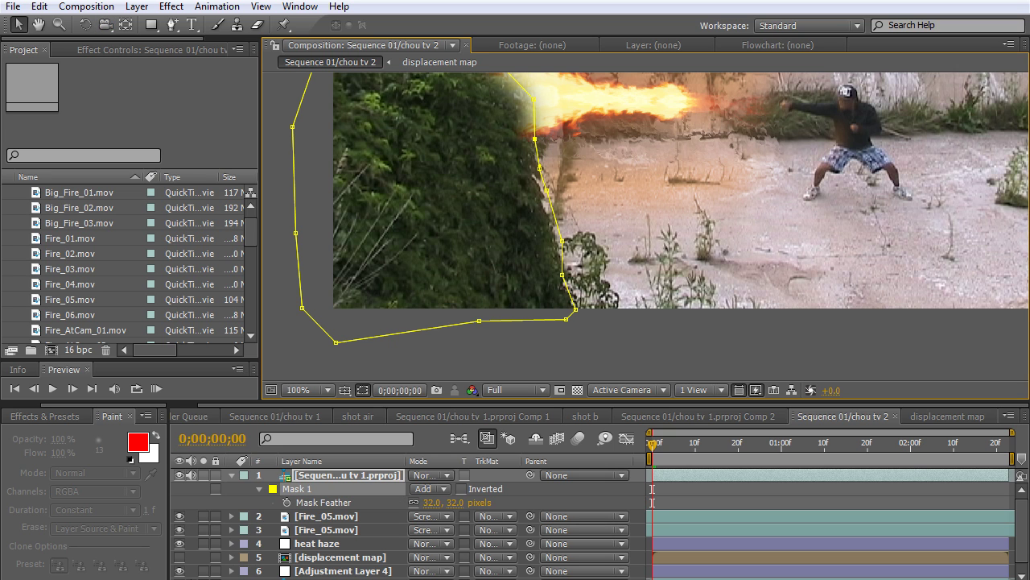
{"action": "left_click_drag", "start_coordinate": [431, 502], "coordinate": [418, 502]}
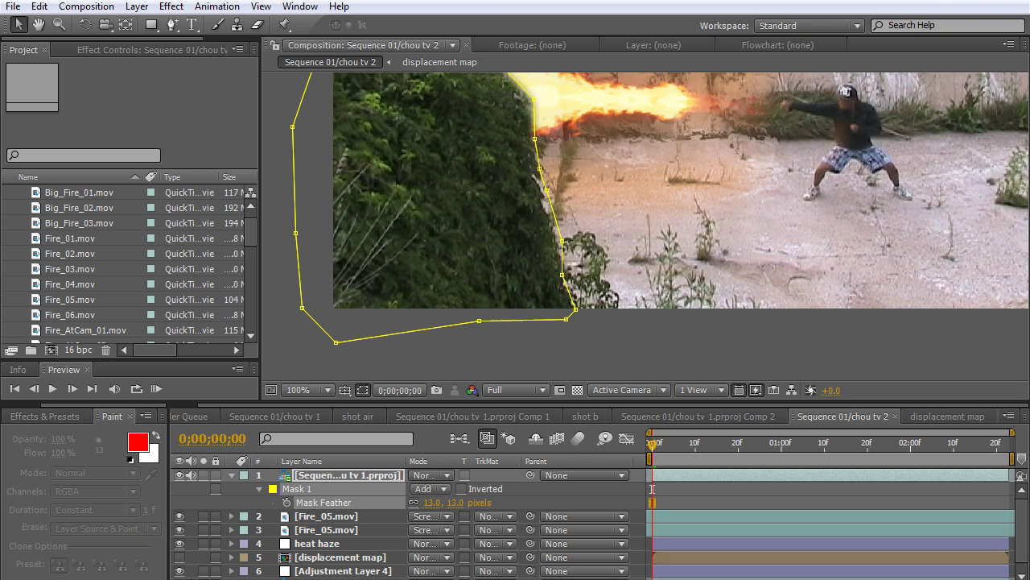
{"action": "key", "text": "space"}
{"action": "left_click_drag", "start_coordinate": [453, 194], "coordinate": [473, 286]}
{"action": "key", "text": "v"}
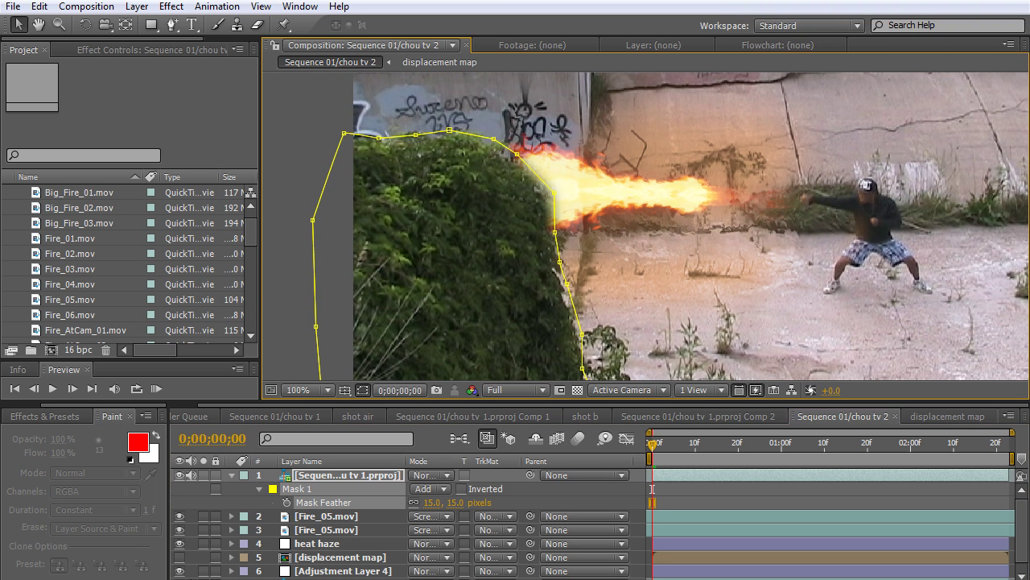
{"action": "key", "text": "F2"}
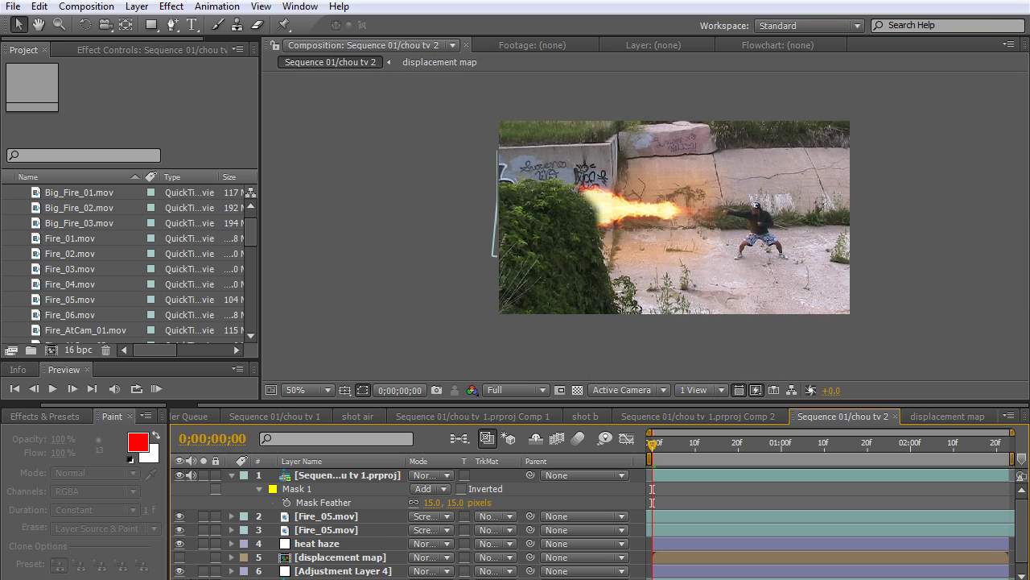
{"action": "key", "text": "u"}
- Try the Add blending mode on the upper Fire_05.mov layer and restore Screen
{"action": "left_click", "coordinate": [430, 489]}
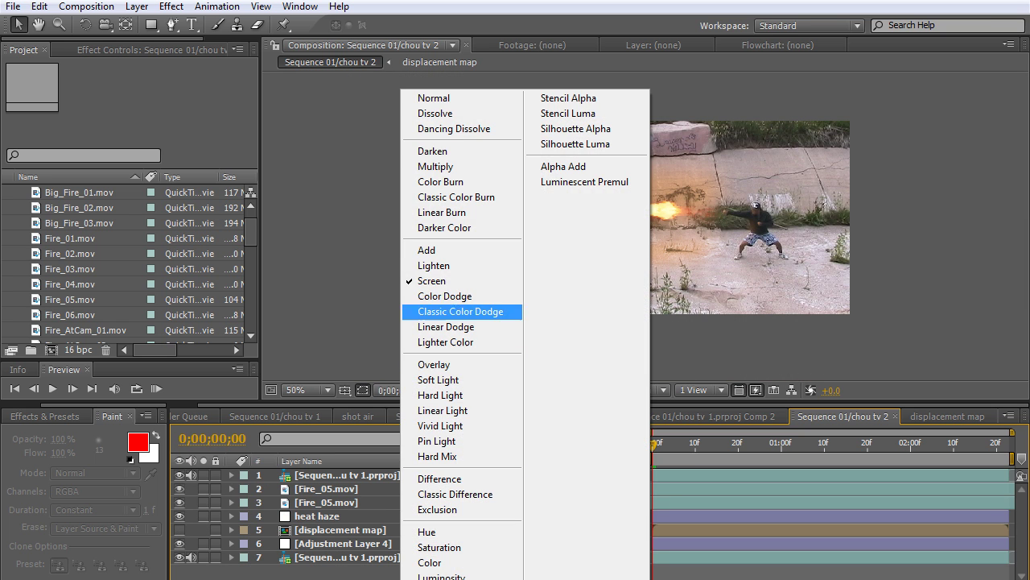
{"action": "left_click", "coordinate": [427, 248]}
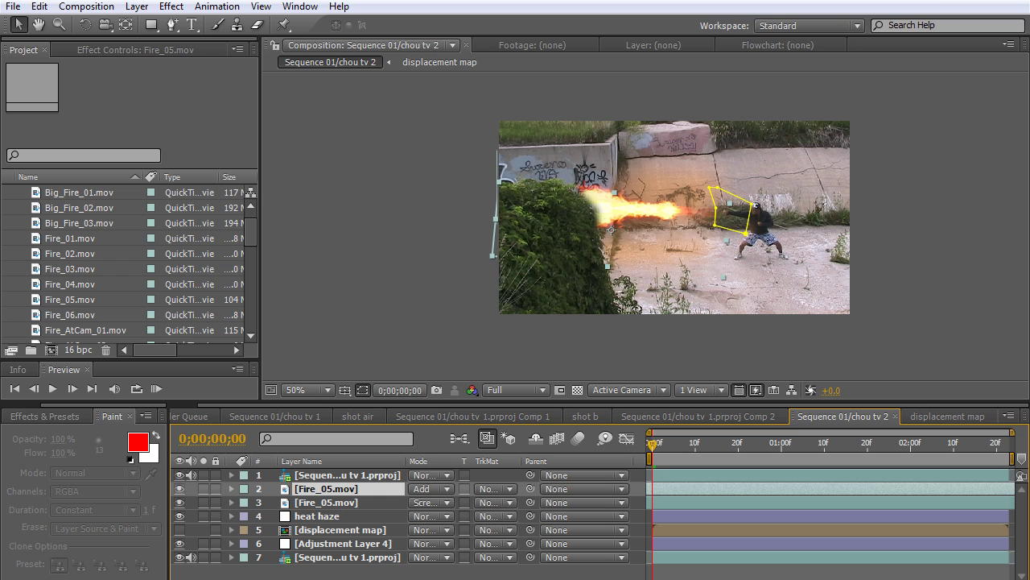
{"action": "left_click", "coordinate": [430, 488]}
{"action": "left_click", "coordinate": [451, 281]}
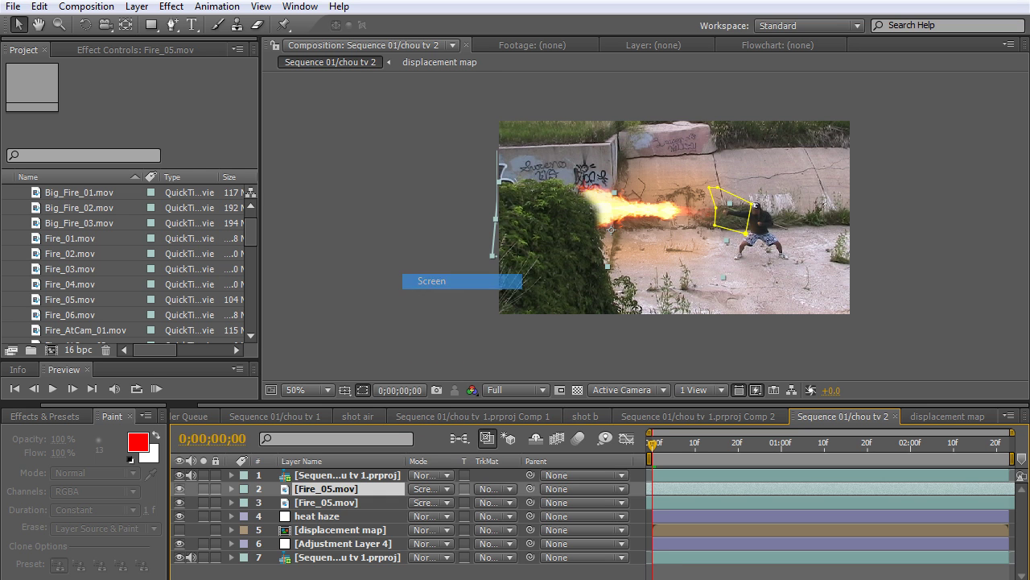
{"action": "key", "text": "F2"}
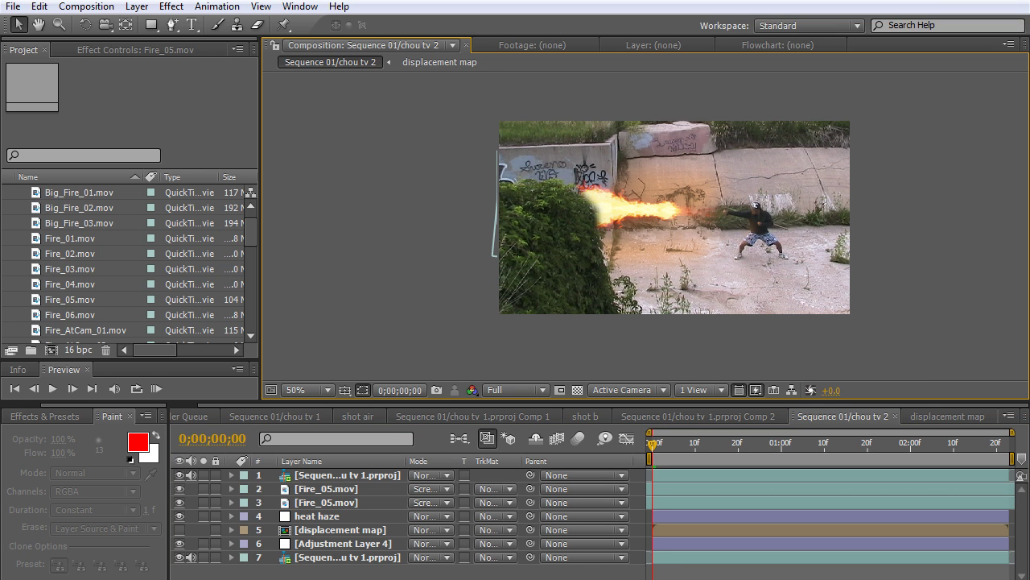
- Play back the composition and inspect the frame at 0;00;01;15 to check the fire passing behind the bush
{"action": "key", "text": "space"}
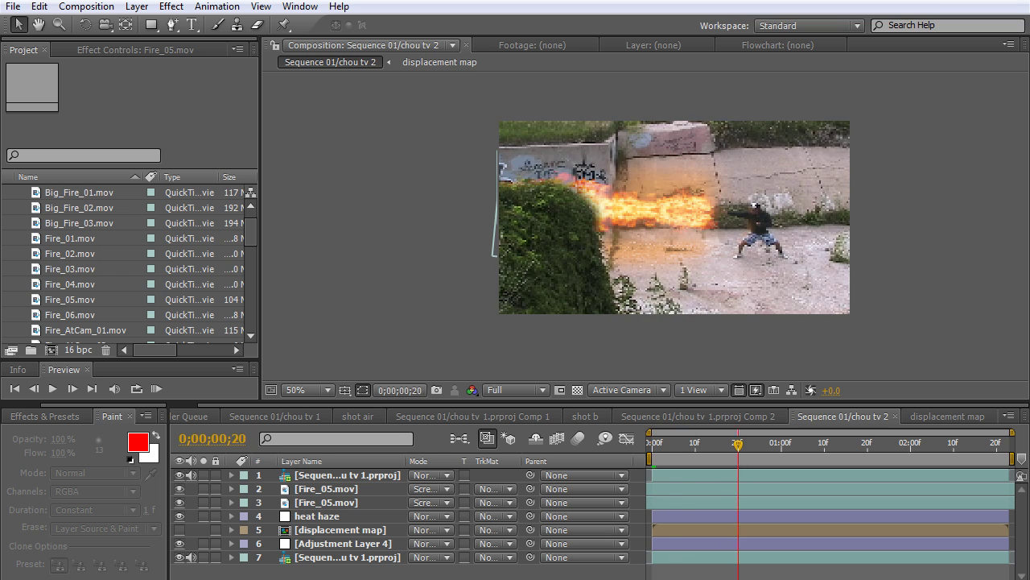
{"action": "key", "text": "period"}
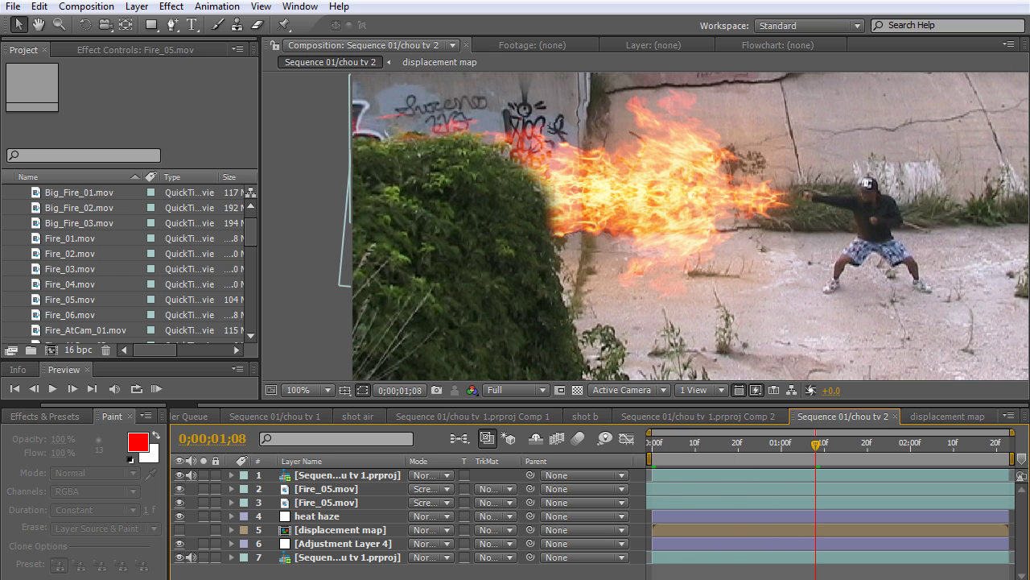
{"action": "key", "text": "space"}
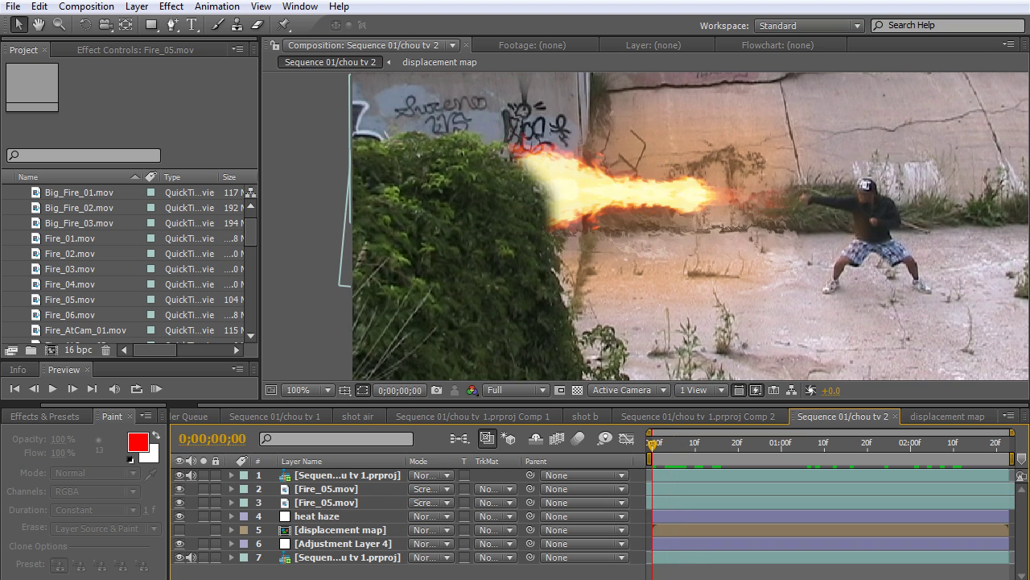
{"action": "left_click", "coordinate": [843, 450]}
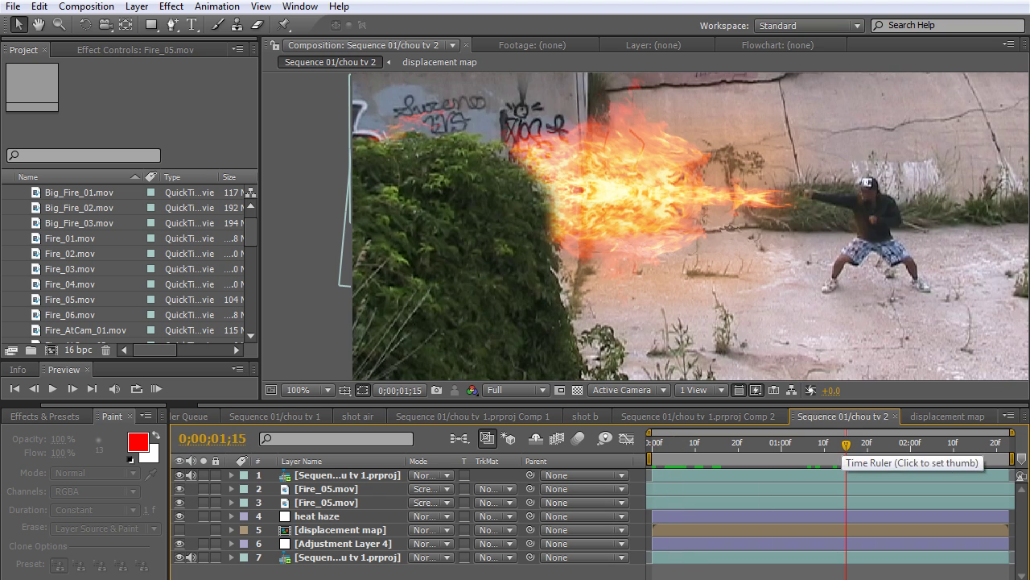